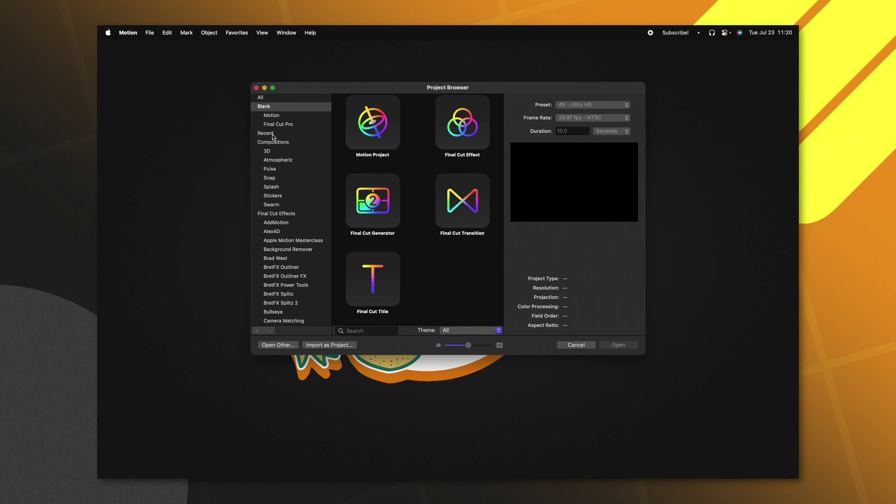
# Pick the Final Cut Title template for a 4K Ultra HD, 29.97 fps, 10-second project
pyautogui.click(151, 33)
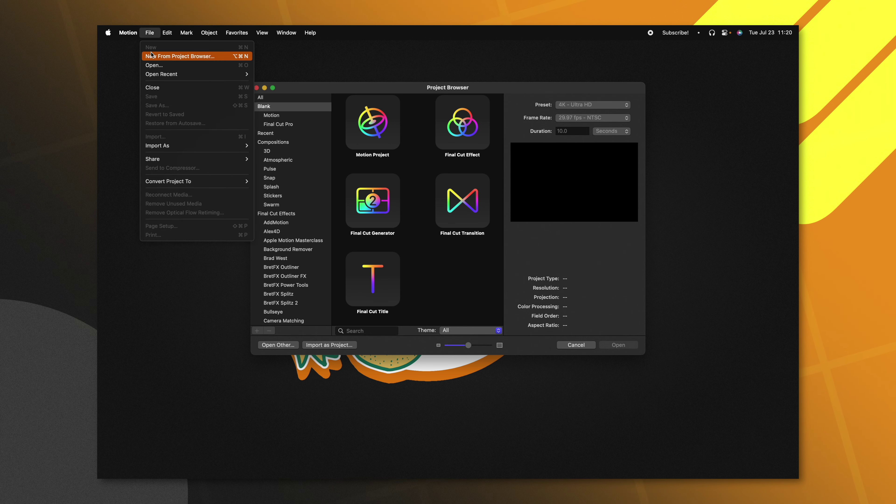
pyautogui.click(435, 246)
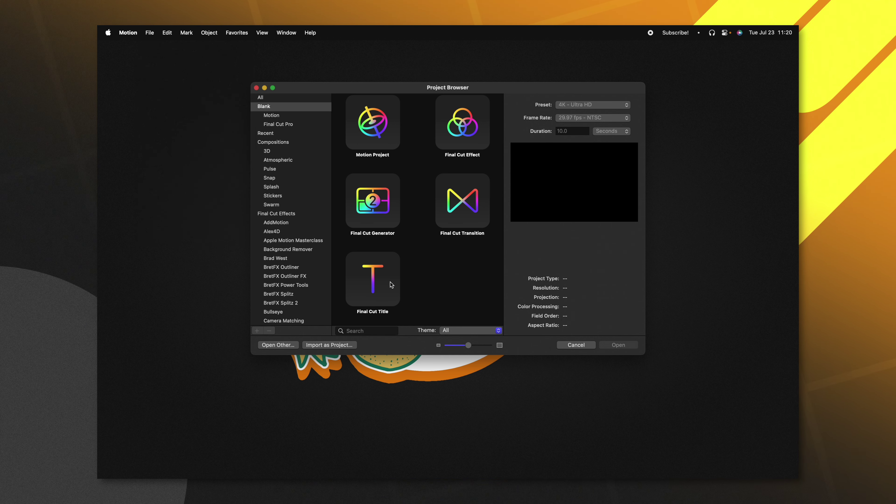
pyautogui.click(397, 305)
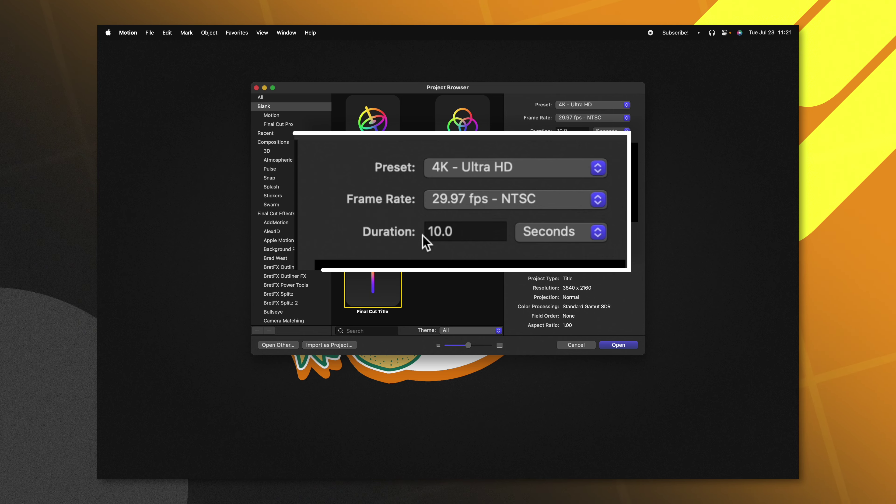
# Create the title project and delete its placeholder text and background
pyautogui.click(631, 344)
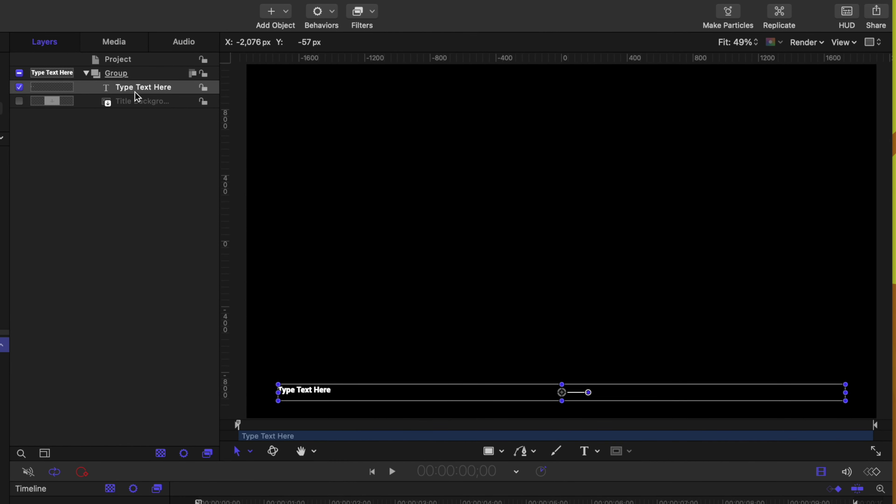
pyautogui.keyDown('shift'); pyautogui.click(133, 102); pyautogui.keyUp('shift')
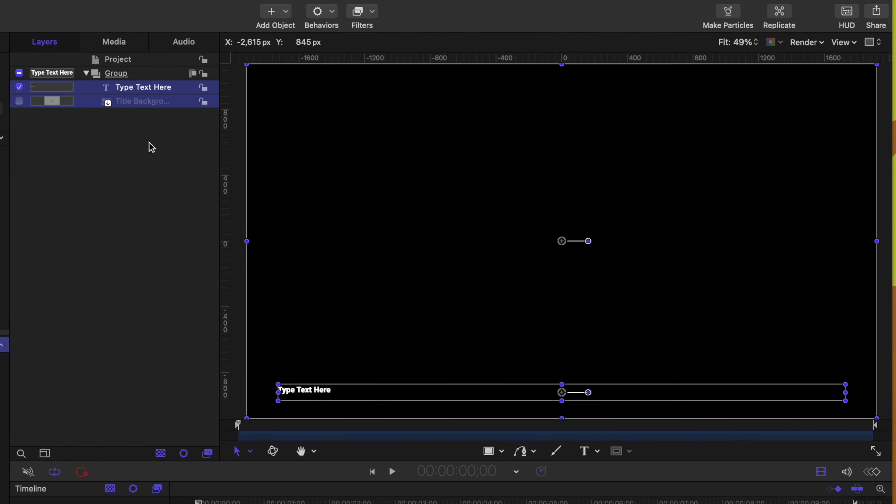
pyautogui.press('Delete')
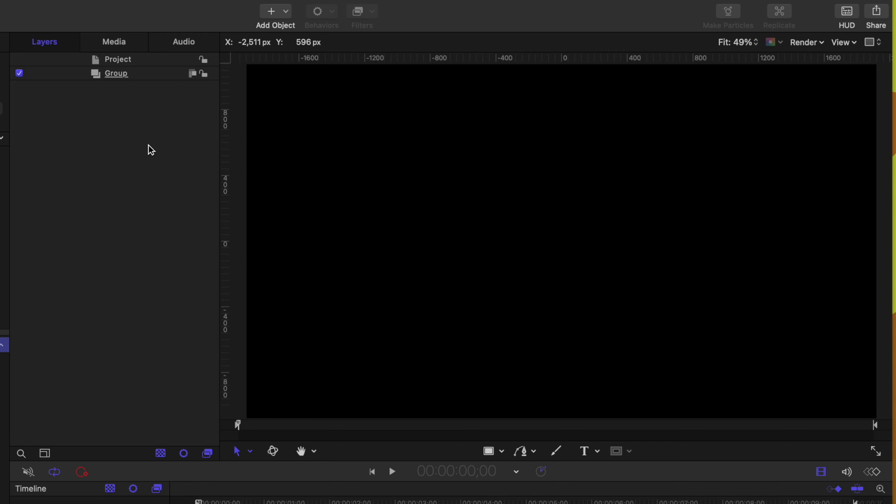
# Add a new text layer on the canvas reading SUBSCRIBE!
pyautogui.click(586, 454)
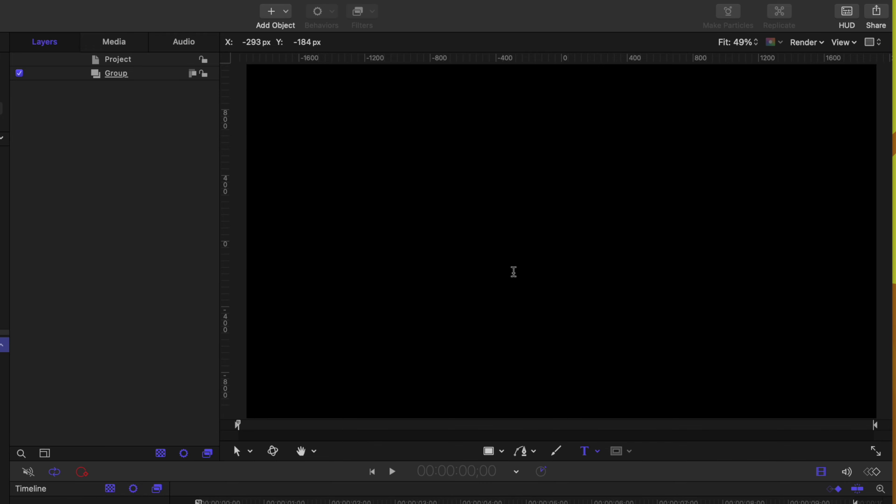
pyautogui.click(518, 241)
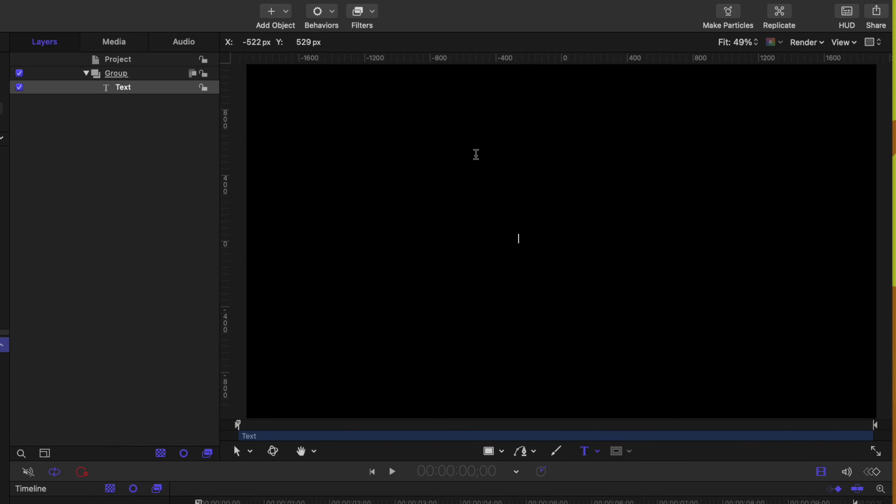
pyautogui.write('SUBSCRIBE!')
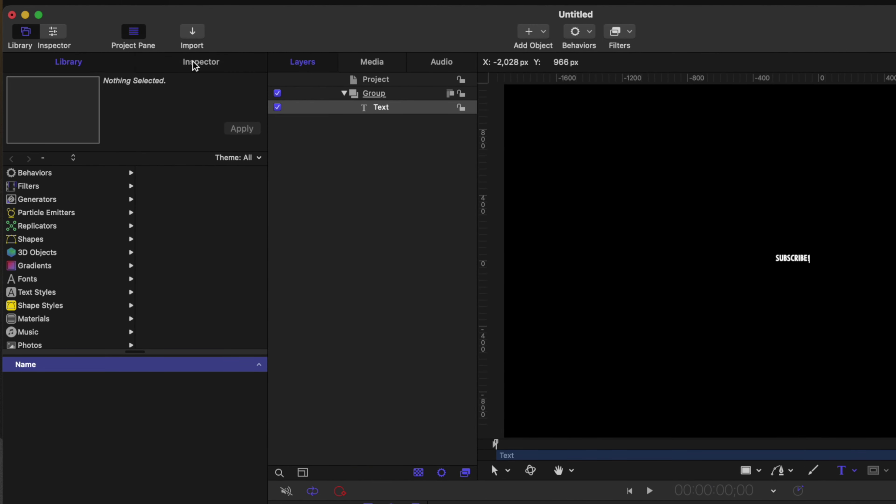
# Set the text to size 288, centre-align it, and reset its position to 0,0
pyautogui.click(195, 65)
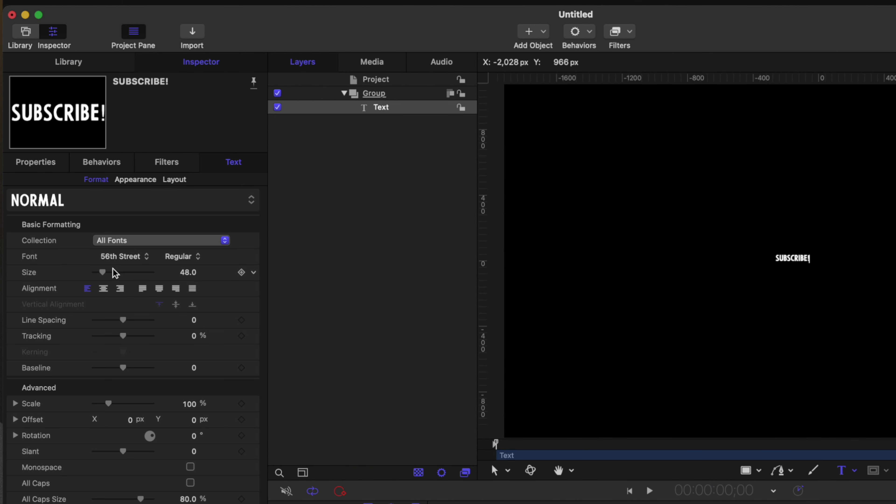
pyautogui.moveTo(116, 272); pyautogui.dragTo(178, 279)
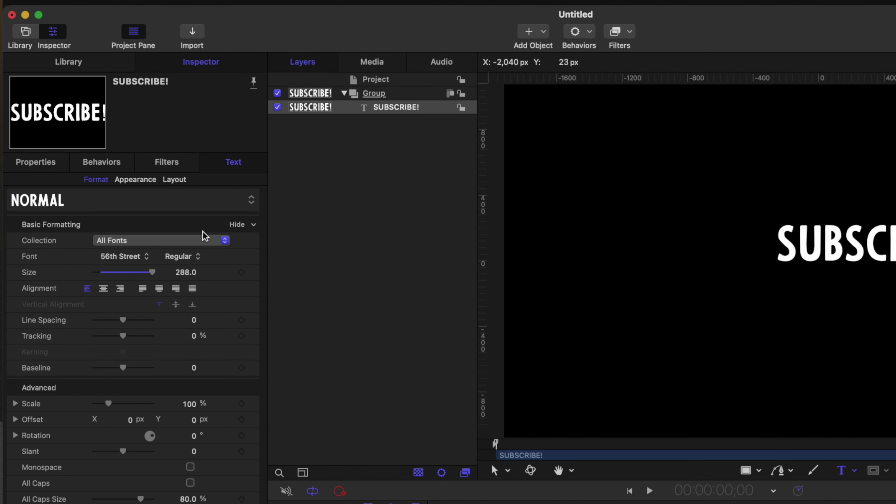
pyautogui.click(174, 275)
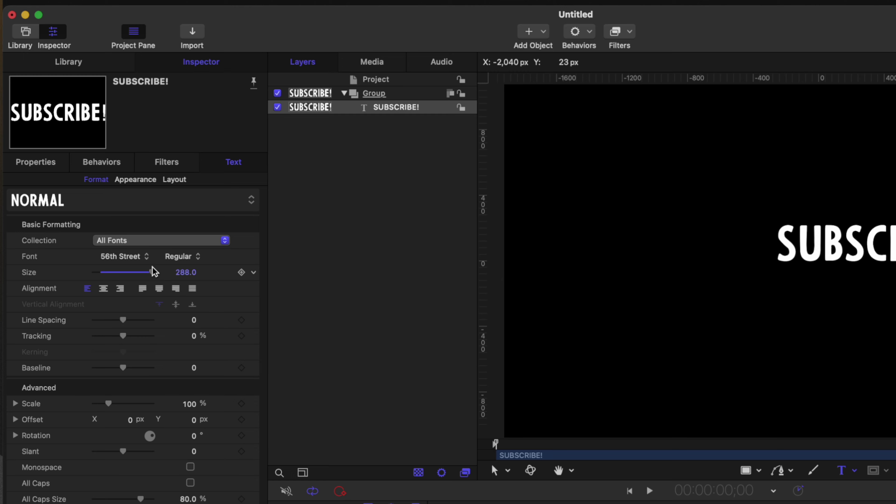
pyautogui.click(103, 289)
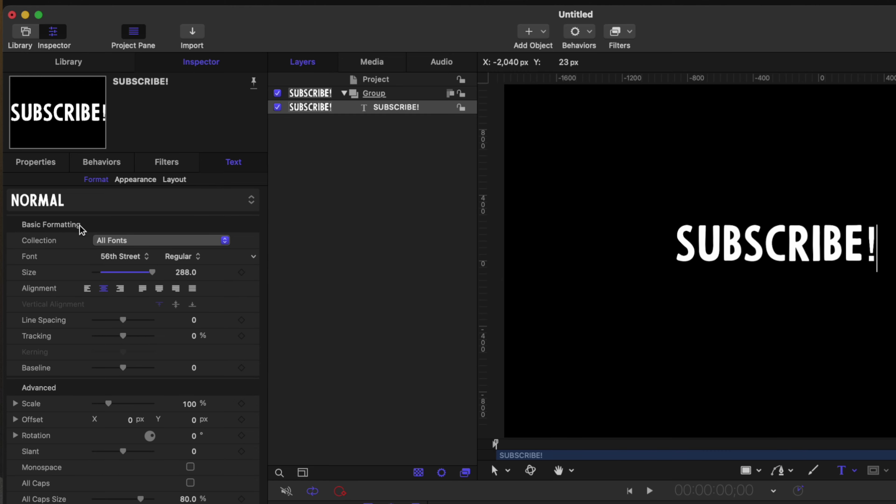
pyautogui.click(37, 164)
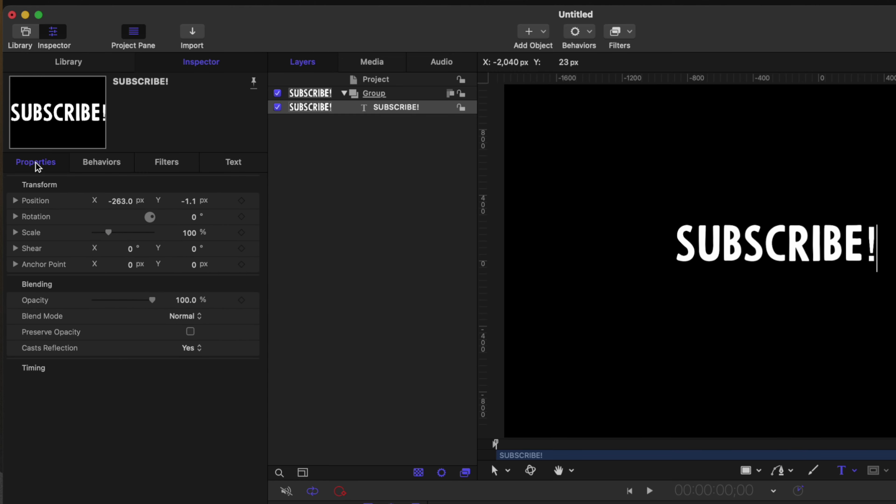
pyautogui.click(254, 202)
pyautogui.click(262, 211)
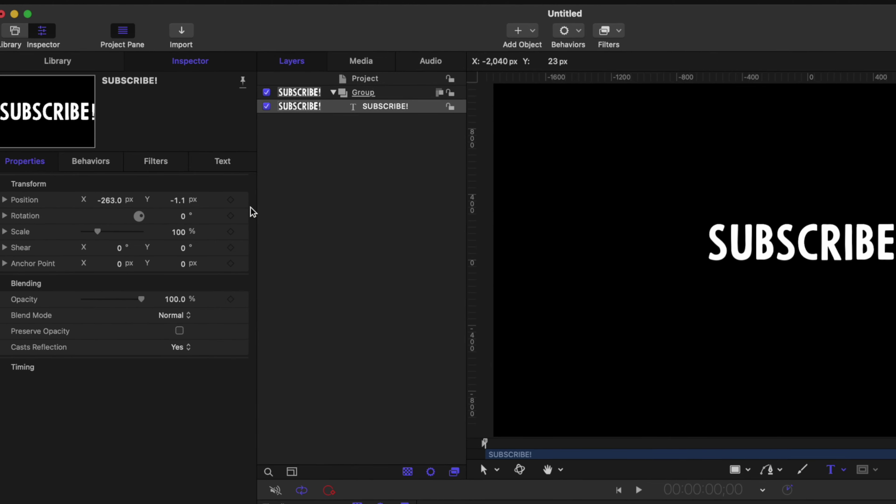
# Add a new group and name the two groups Bottom Slice and Top Slice
pyautogui.rightClick(127, 114)
pyautogui.click(139, 120)
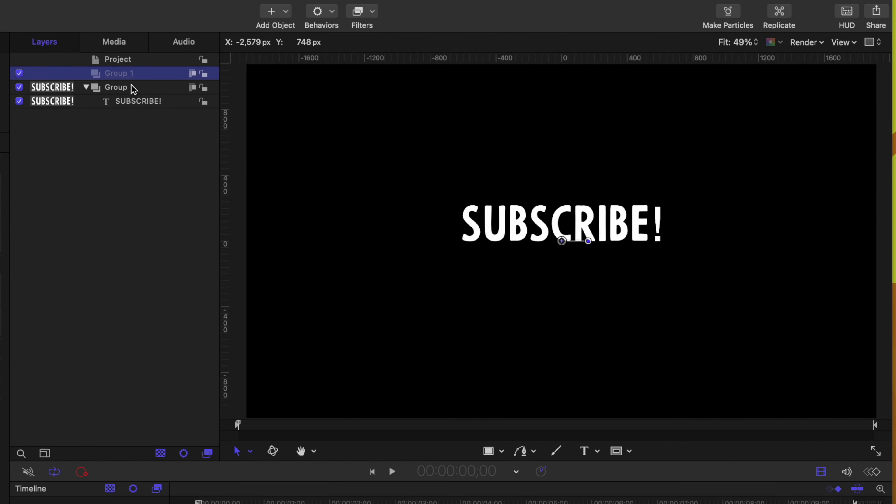
pyautogui.press('super+shift+a')
pyautogui.doubleClick(117, 88)
pyautogui.write('Bottom Slice')
pyautogui.press('Return')
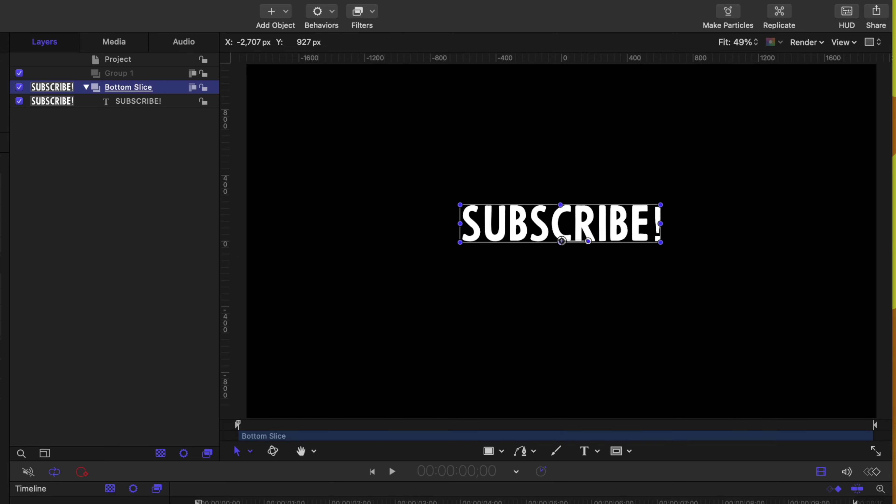
pyautogui.doubleClick(124, 75)
pyautogui.write('T')
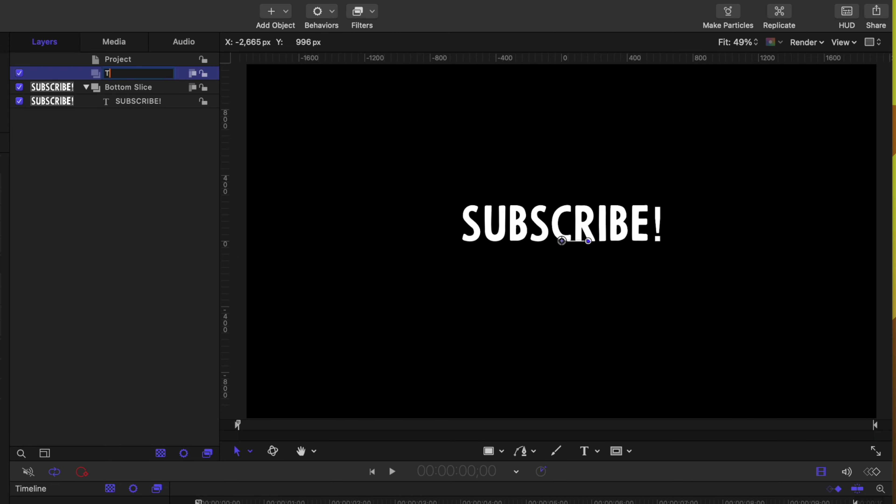
pyautogui.write('op Slice')
pyautogui.click(167, 121)
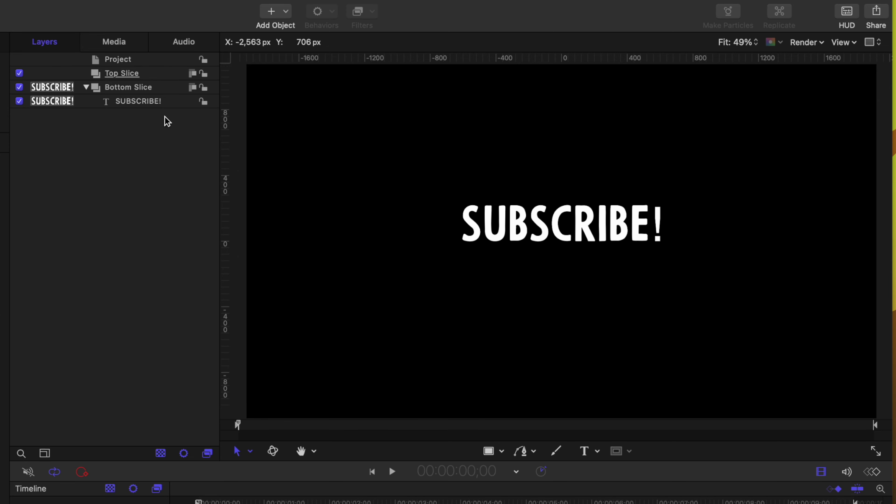
# Clone the SUBSCRIBE! text and move the Clone Layer into the Top Slice group
pyautogui.click(165, 102)
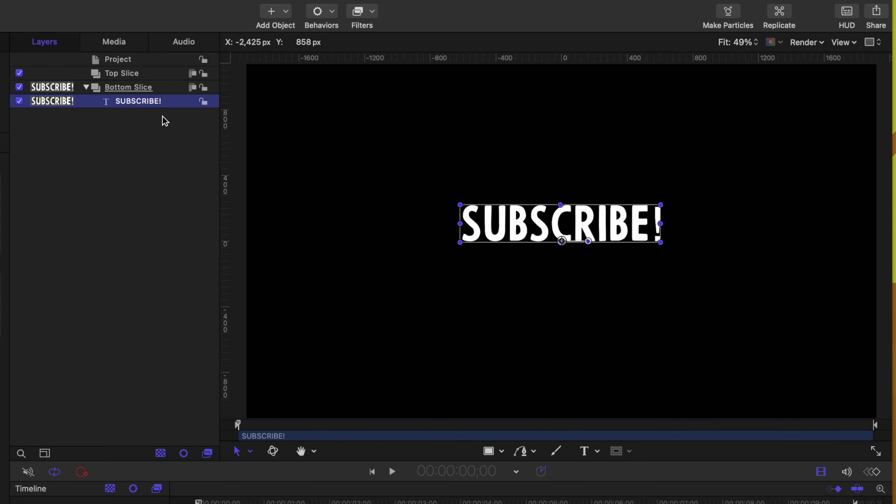
pyautogui.press('k')
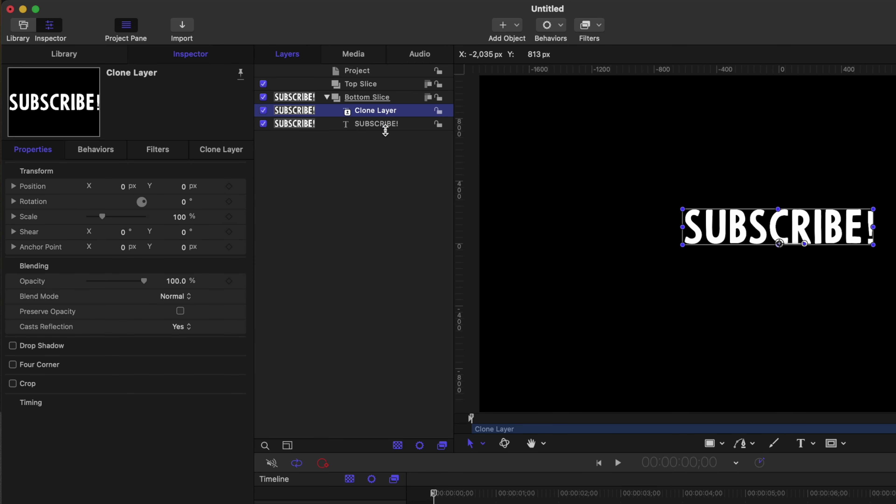
pyautogui.moveTo(385, 131); pyautogui.dragTo(382, 133)
pyautogui.click(374, 134)
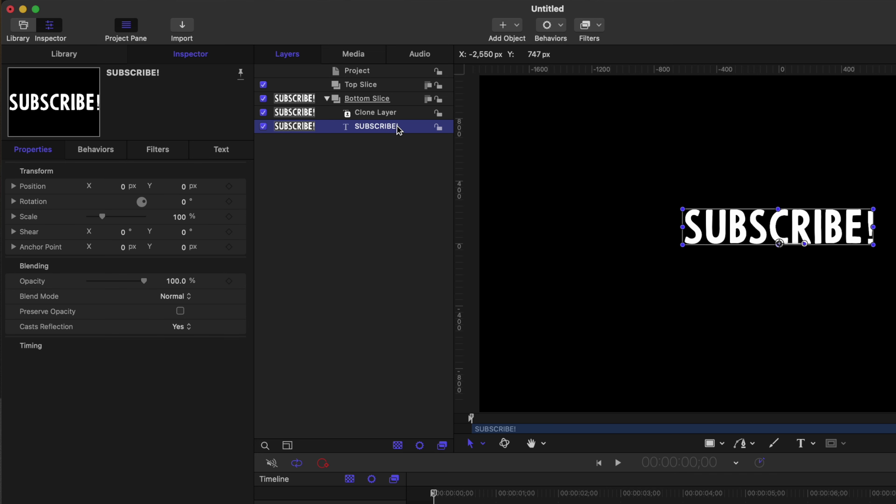
pyautogui.click(404, 115)
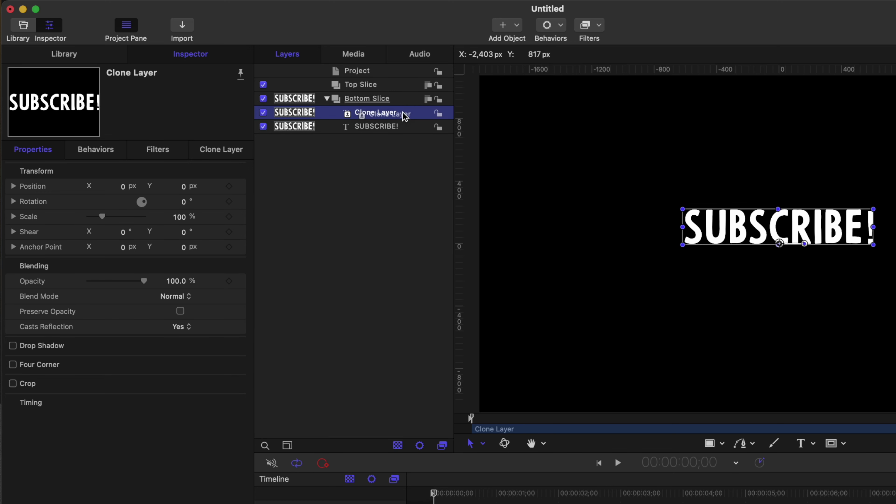
pyautogui.moveTo(405, 117); pyautogui.dragTo(381, 91)
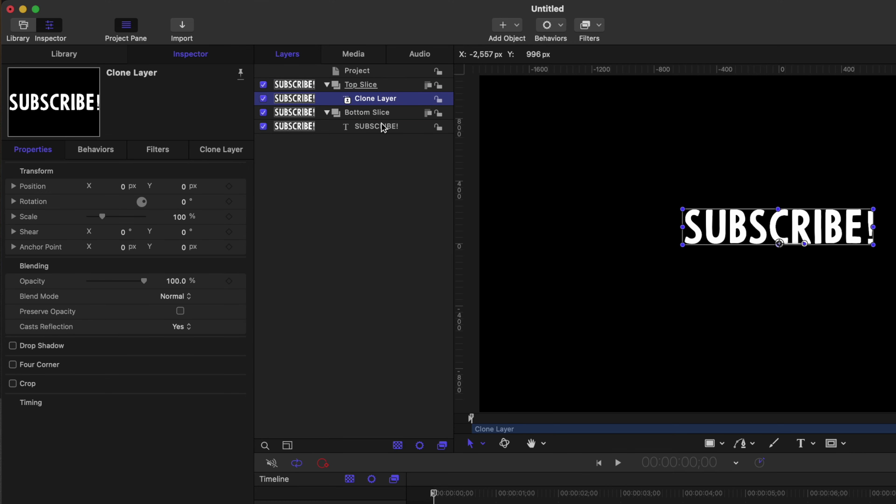
# Add an image mask to the Bottom Slice group
pyautogui.click(386, 112)
pyautogui.rightClick(398, 118)
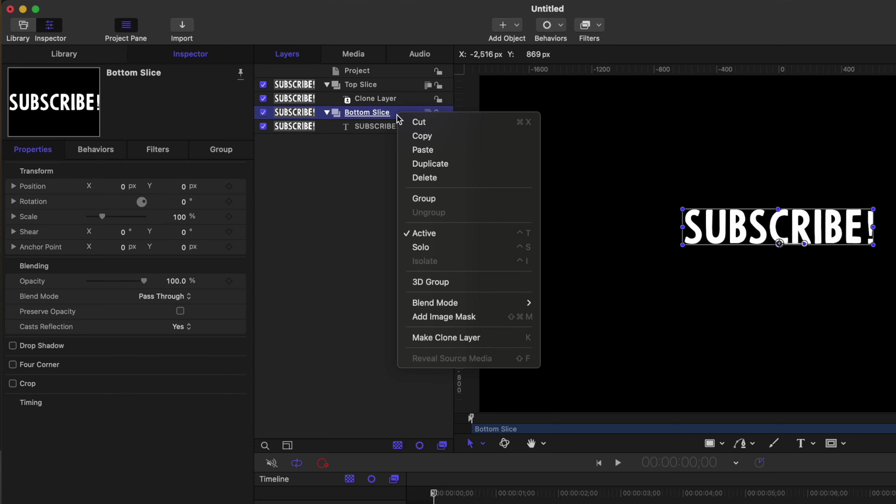
pyautogui.click(497, 318)
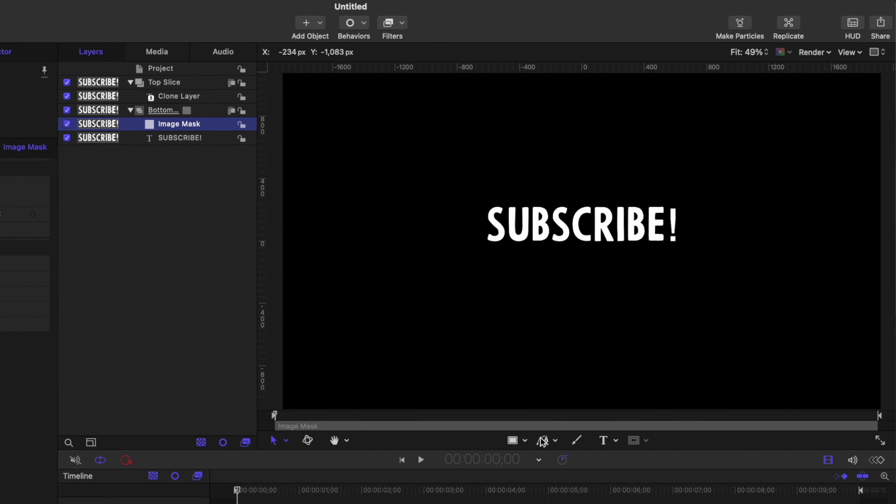
# Draw a closed four-point Bezier shape below the text, tilting its top-left corner down
pyautogui.click(546, 445)
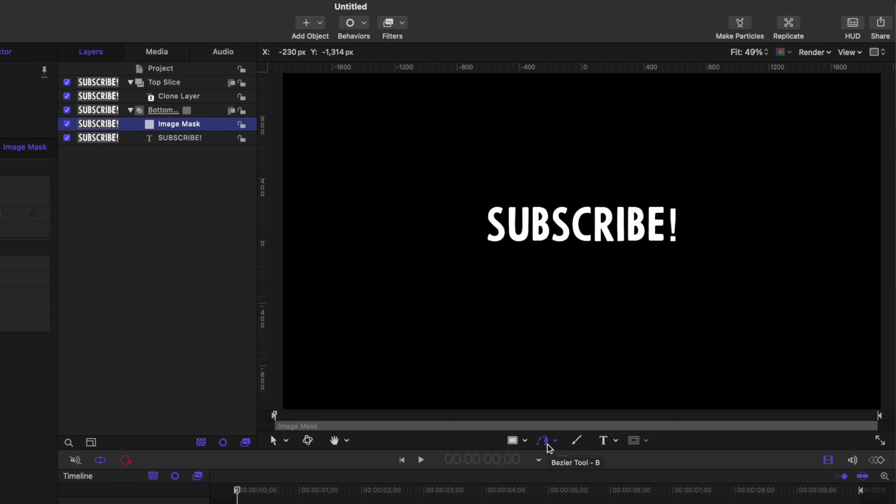
pyautogui.press('super+minus')
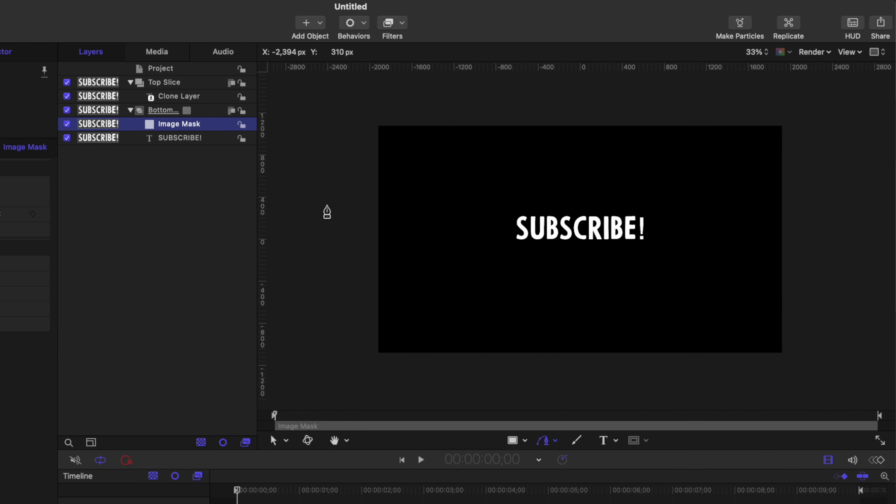
pyautogui.click(334, 196)
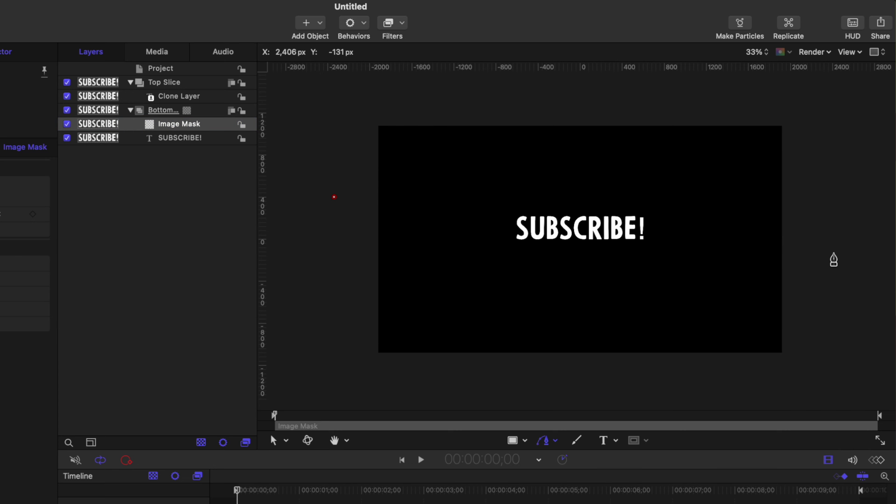
pyautogui.click(834, 253)
pyautogui.click(834, 402)
pyautogui.click(340, 394)
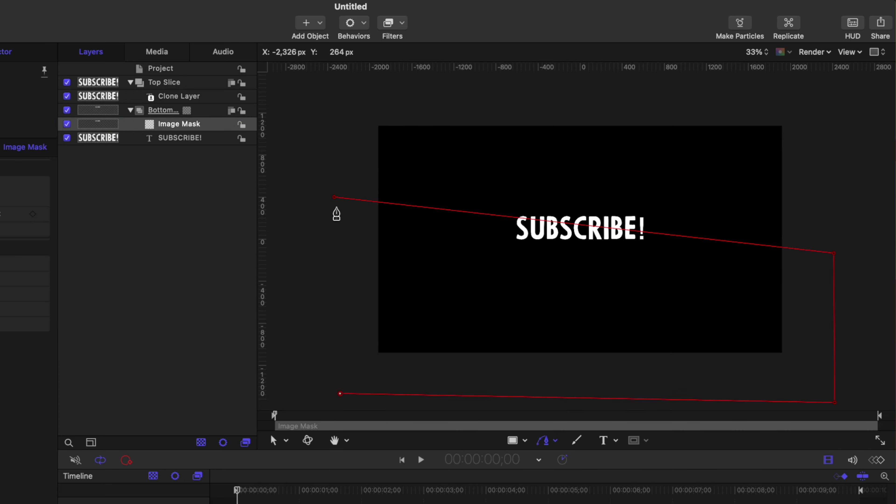
pyautogui.click(334, 198)
pyautogui.moveTo(335, 199); pyautogui.dragTo(332, 206)
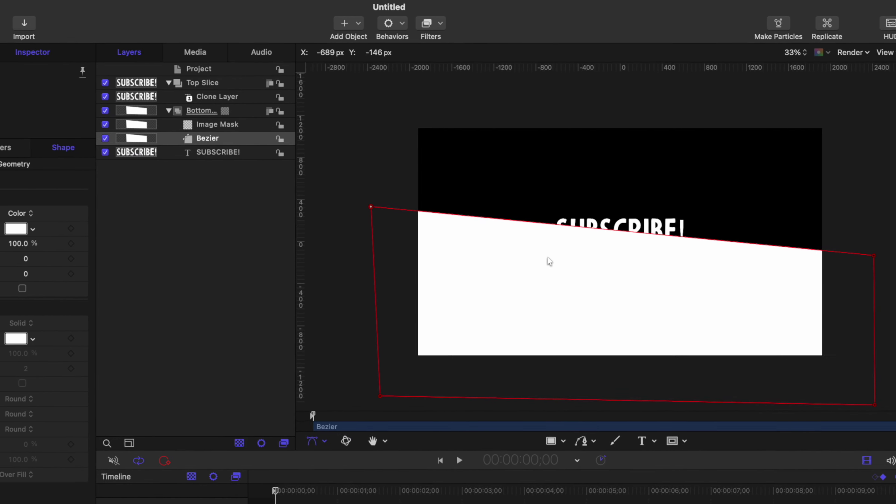
pyautogui.doubleClick(208, 138)
# Name the shape Mask and set it as the Bottom Slice image mask source
pyautogui.write('Mask')
pyautogui.press('Return')
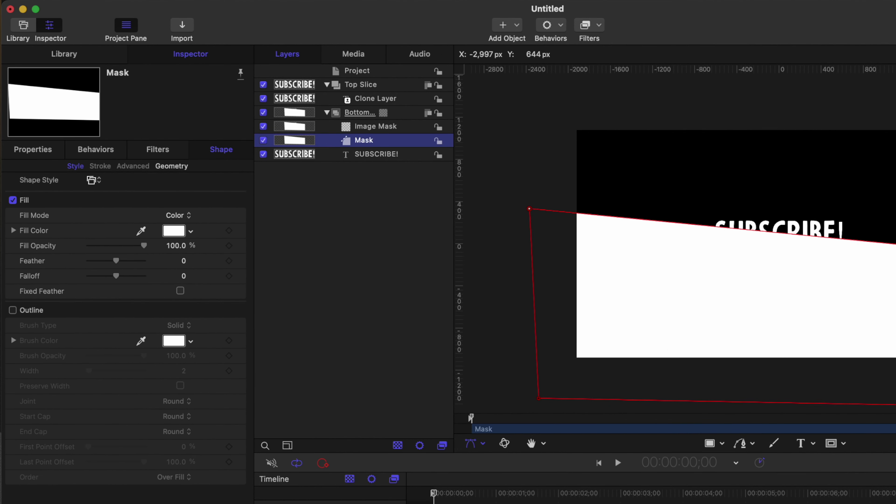
pyautogui.moveTo(366, 146); pyautogui.dragTo(389, 130)
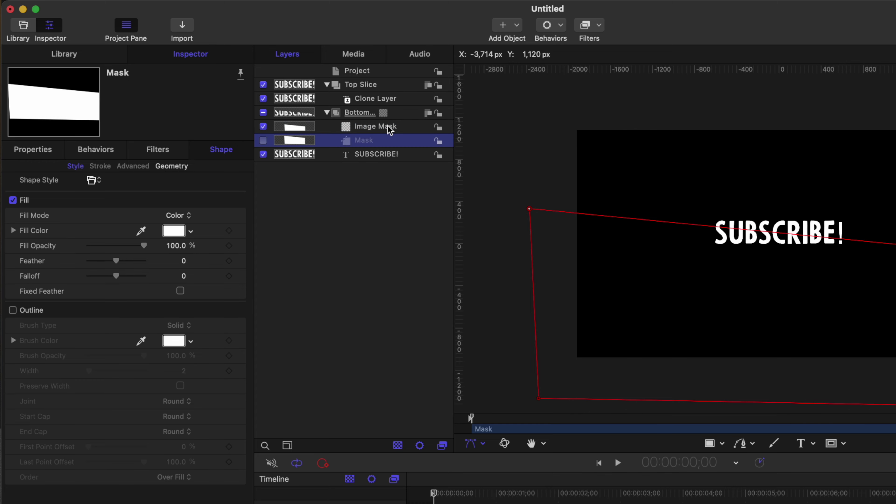
# Undo an accidental move of the image mask onto the SUBSCRIBE! text layer
pyautogui.click(363, 116)
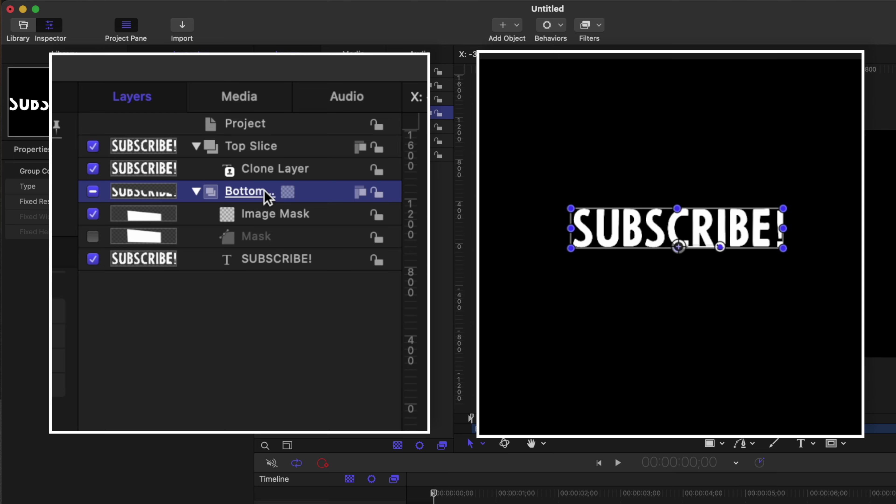
pyautogui.click(268, 261)
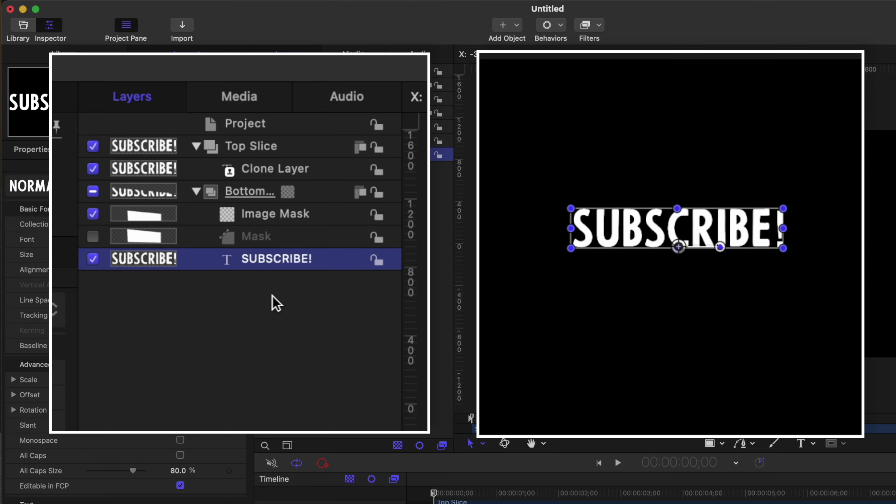
pyautogui.click(286, 217)
pyautogui.moveTo(292, 214); pyautogui.dragTo(295, 267)
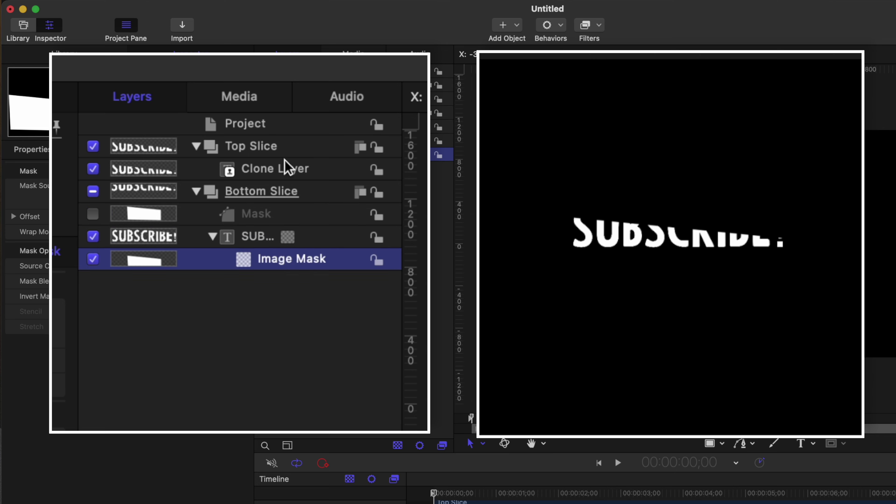
pyautogui.click(288, 168)
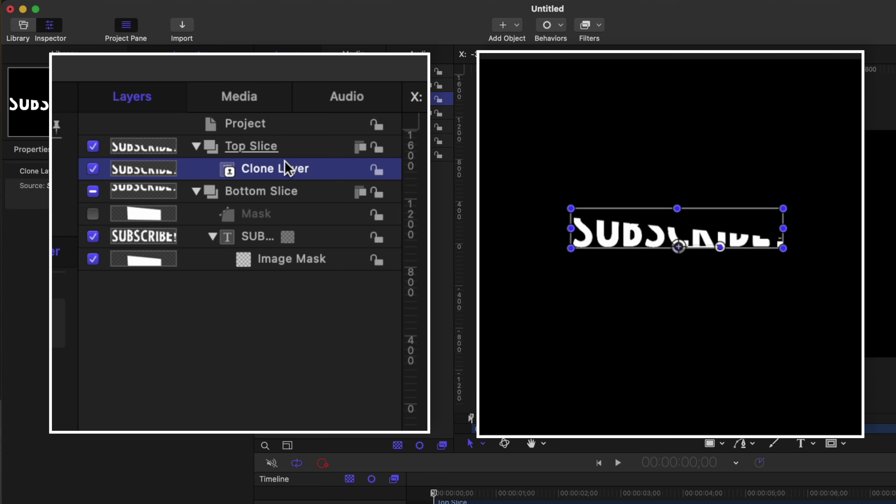
pyautogui.press('super+z')
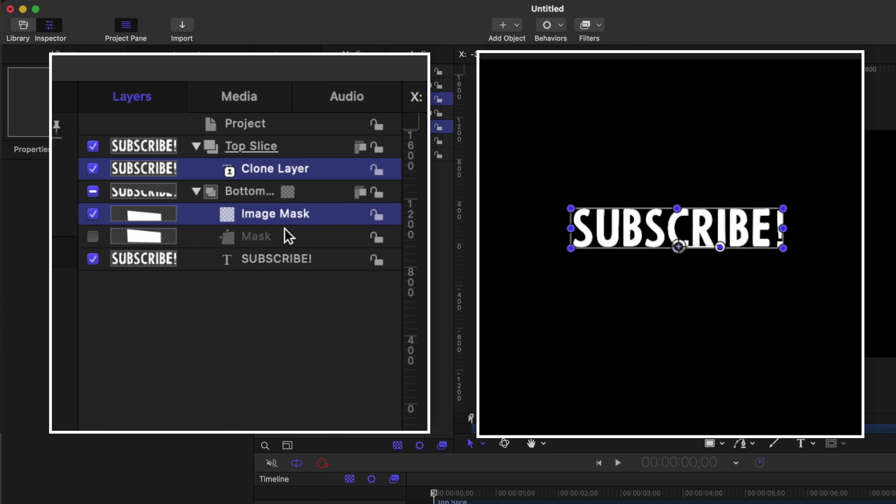
pyautogui.click(290, 236)
pyautogui.click(294, 220)
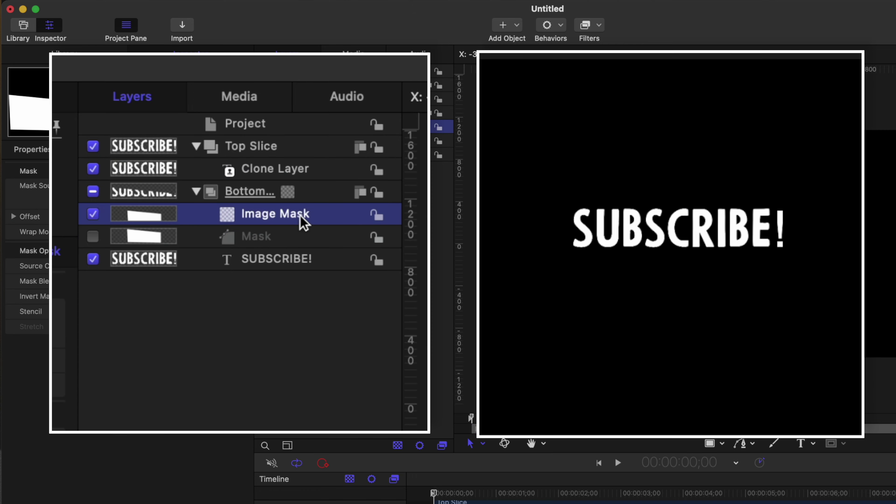
pyautogui.click(306, 195)
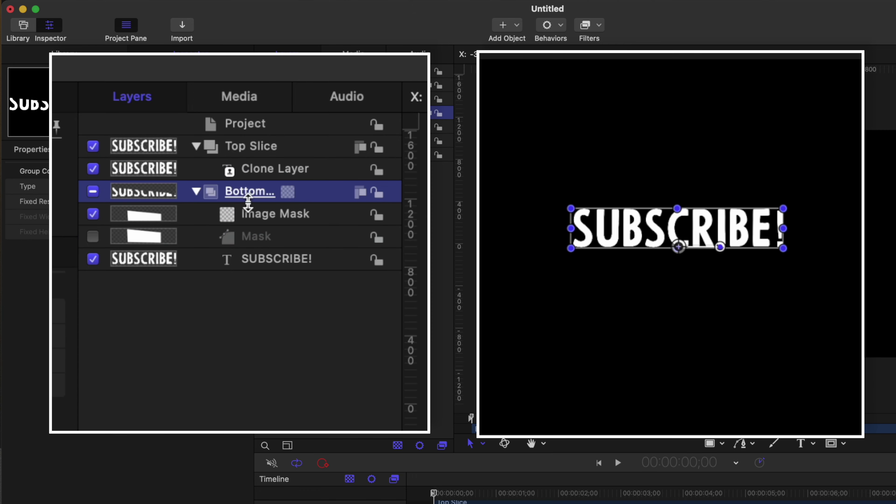
# Rename the title's Clone Layer to Cloned Title
pyautogui.click(264, 245)
pyautogui.click(304, 172)
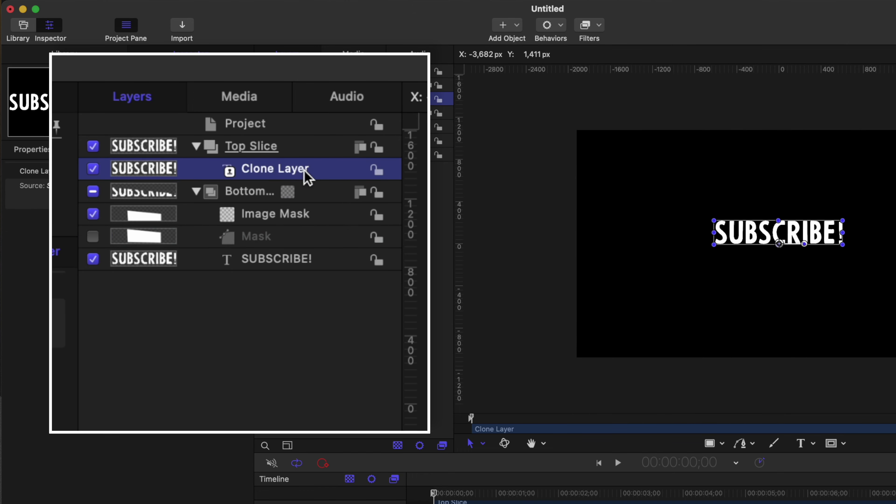
pyautogui.doubleClick(282, 169)
pyautogui.write('Cloned Title')
pyautogui.press('Return')
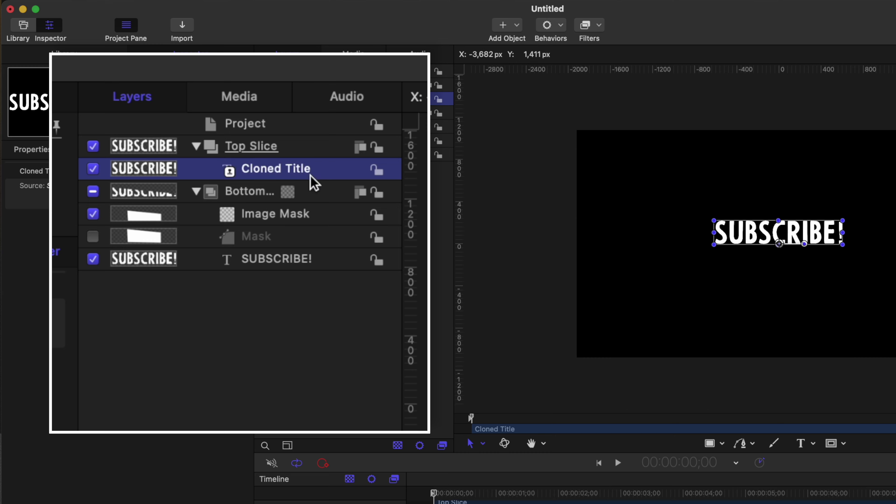
# Make a clone of the Mask shape layer
pyautogui.click(276, 243)
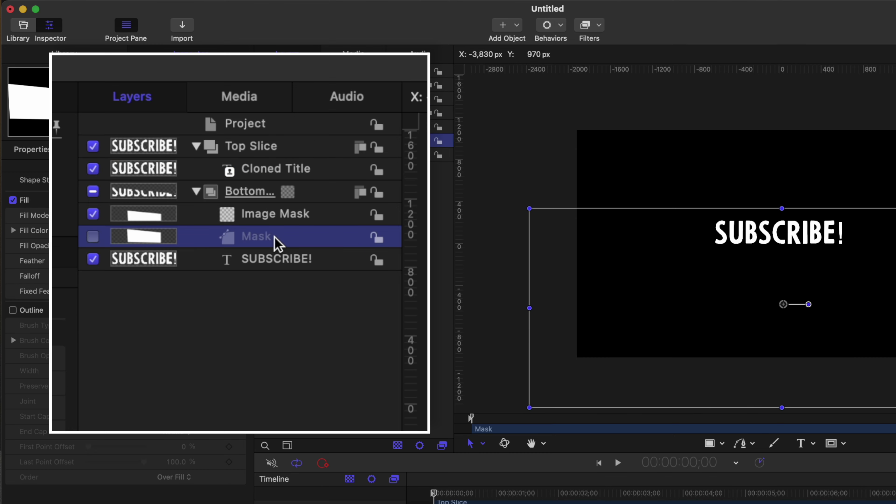
pyautogui.click(281, 266)
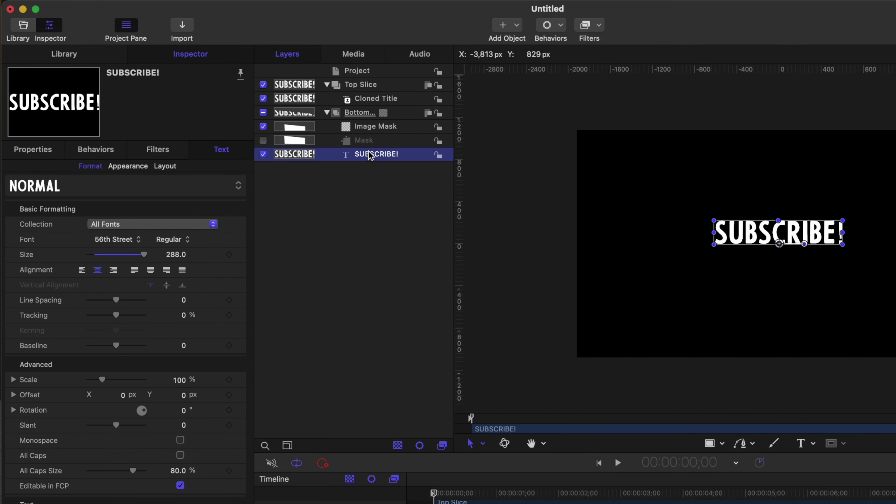
pyautogui.click(372, 143)
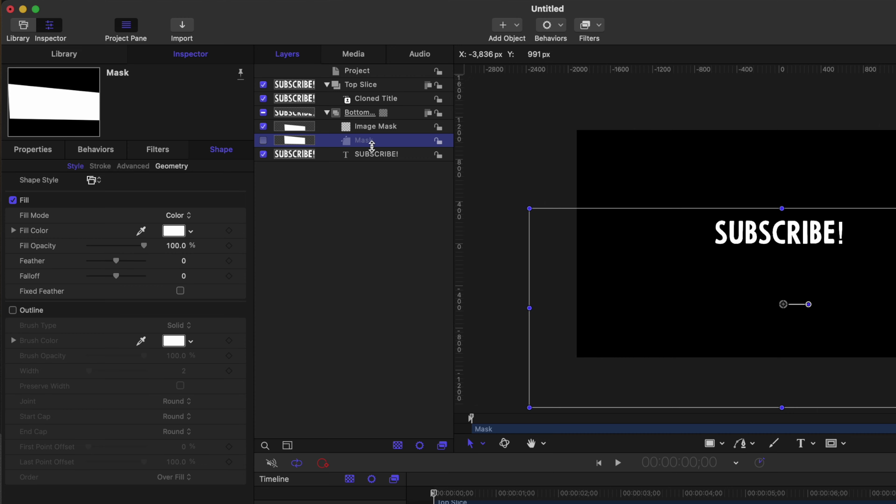
pyautogui.press('k')
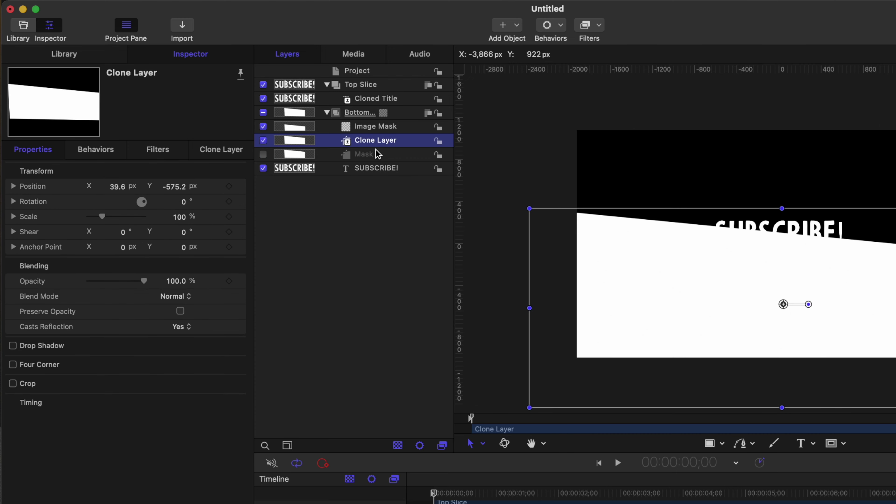
# Rename the Mask clone to Cloned Mask and drag it into Top Slice above Cloned Title
pyautogui.click(369, 157)
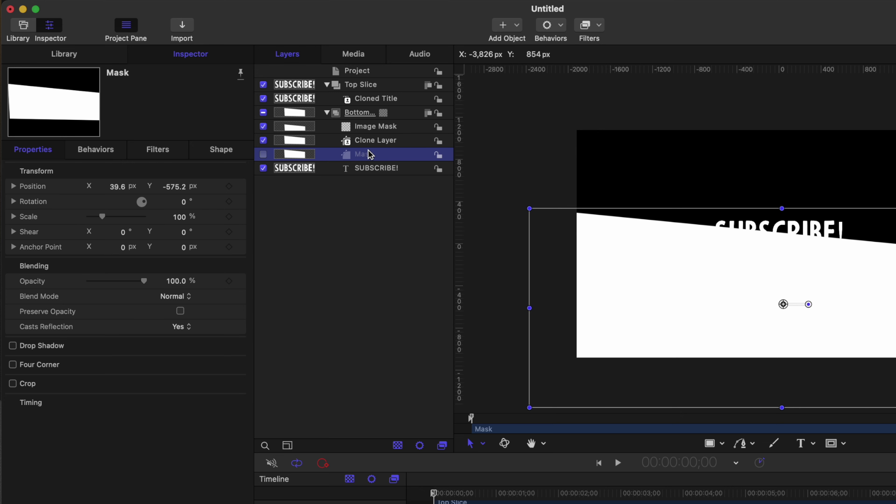
pyautogui.click(387, 143)
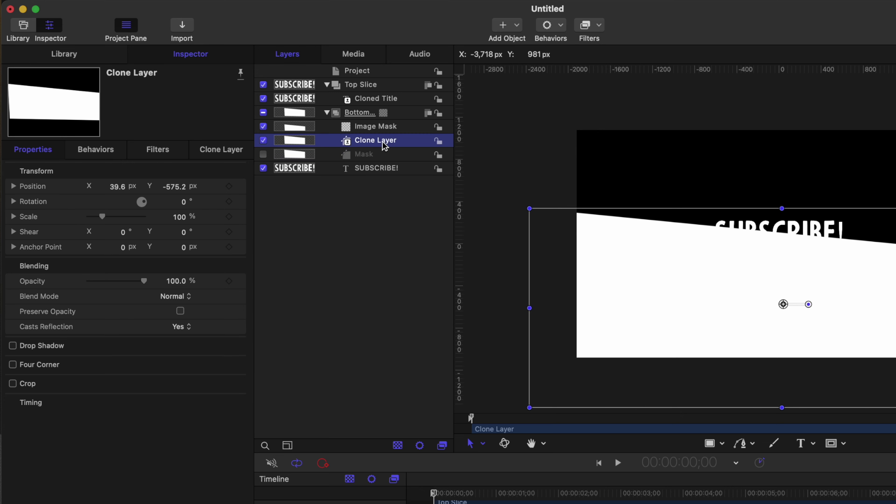
pyautogui.doubleClick(385, 141)
pyautogui.write('Cl')
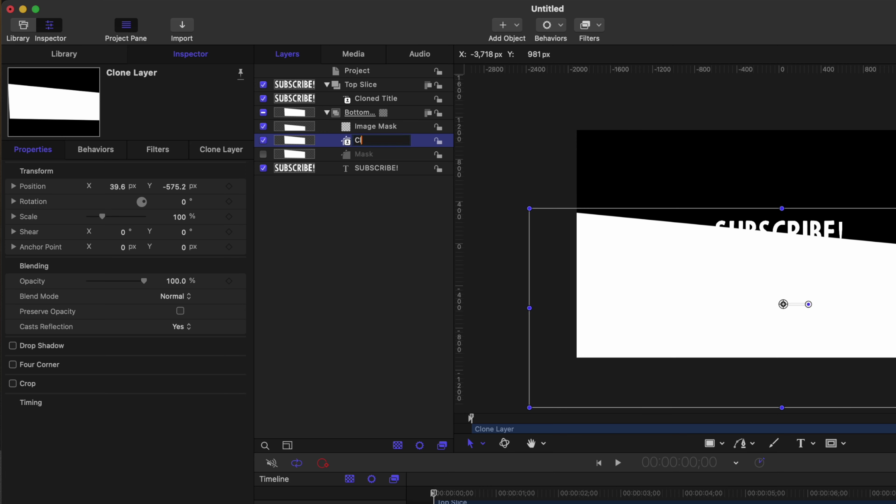
pyautogui.press('Return')
pyautogui.moveTo(370, 142)
pyautogui.mouseDown()
pyautogui.moveTo(350, 94)
pyautogui.moveTo(361, 96)
pyautogui.mouseUp()
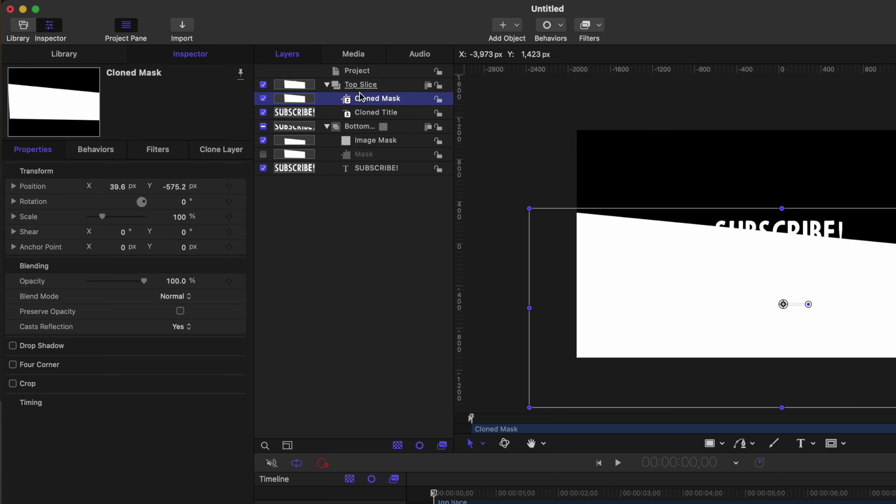
# Give Top Slice an image mask sourced from Cloned Mask with Invert Mask checked
pyautogui.rightClick(392, 90)
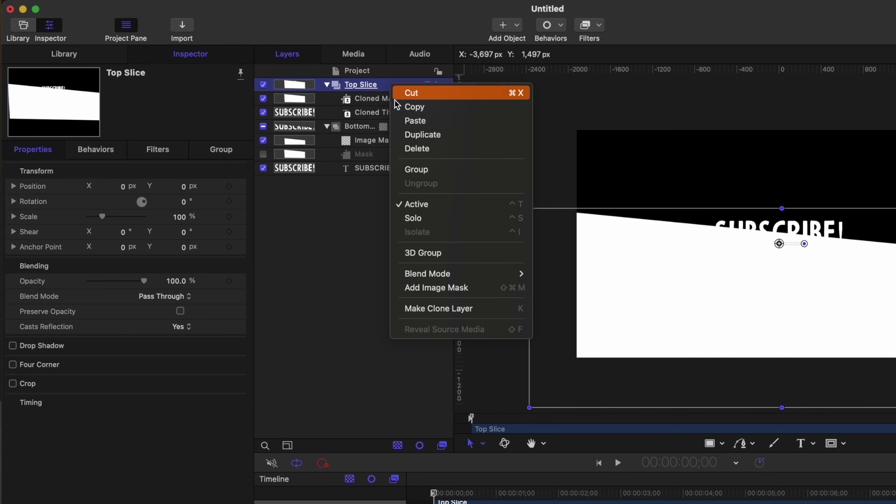
pyautogui.click(472, 287)
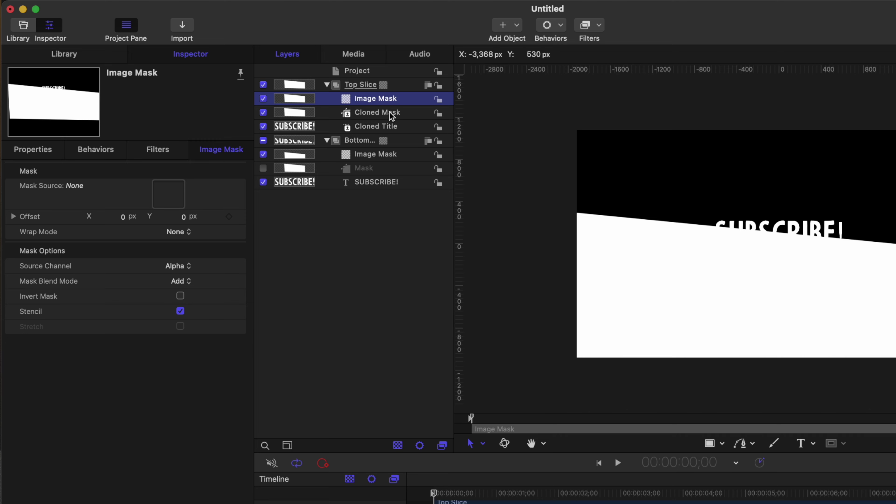
pyautogui.moveTo(390, 111)
pyautogui.mouseDown()
pyautogui.moveTo(376, 114)
pyautogui.moveTo(369, 100)
pyautogui.mouseUp()
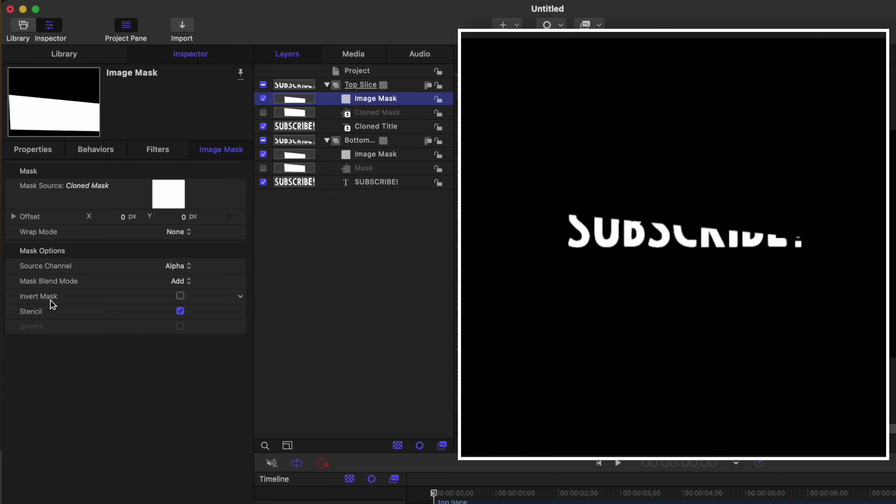
pyautogui.click(180, 296)
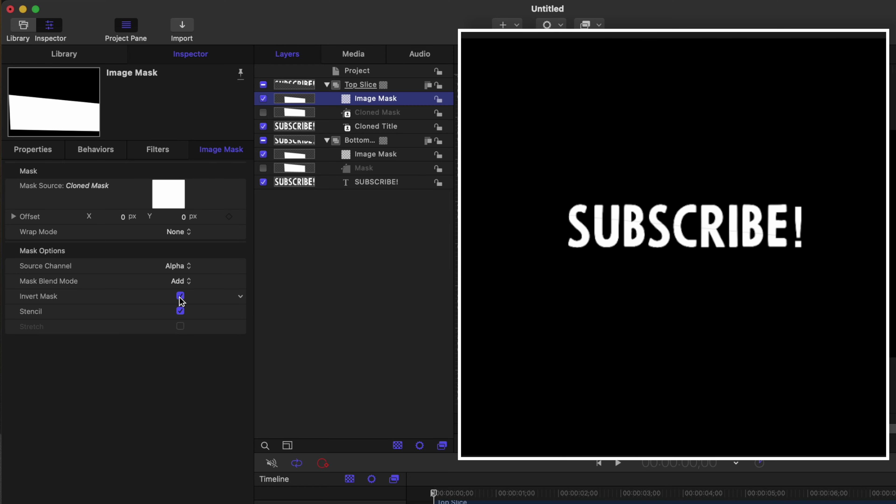
pyautogui.click(300, 141)
# Test-drag the bottom and top slices apart, undoing each move
pyautogui.moveTo(690, 254); pyautogui.dragTo(697, 300)
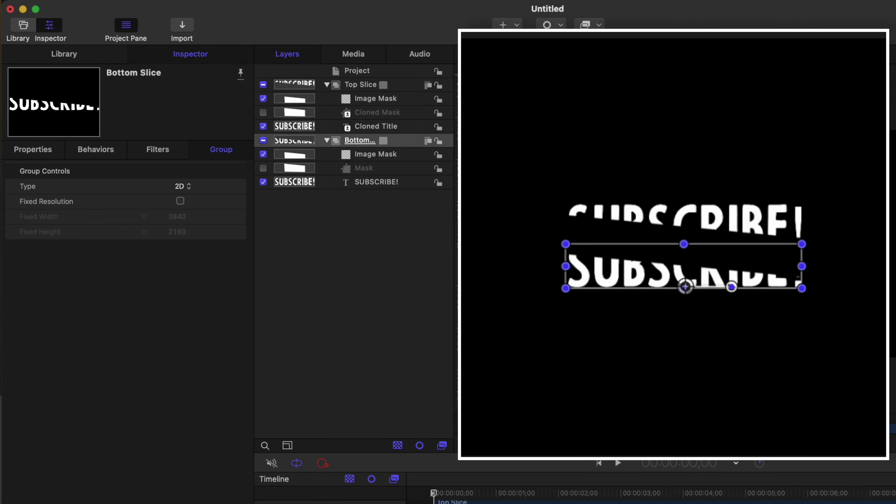
pyautogui.press('super+z')
pyautogui.press('super+z')
pyautogui.moveTo(692, 254); pyautogui.dragTo(687, 212)
pyautogui.press('super+z')
# Replace the title text with SLICED! and check the split, undoing the test drag
pyautogui.click(379, 128)
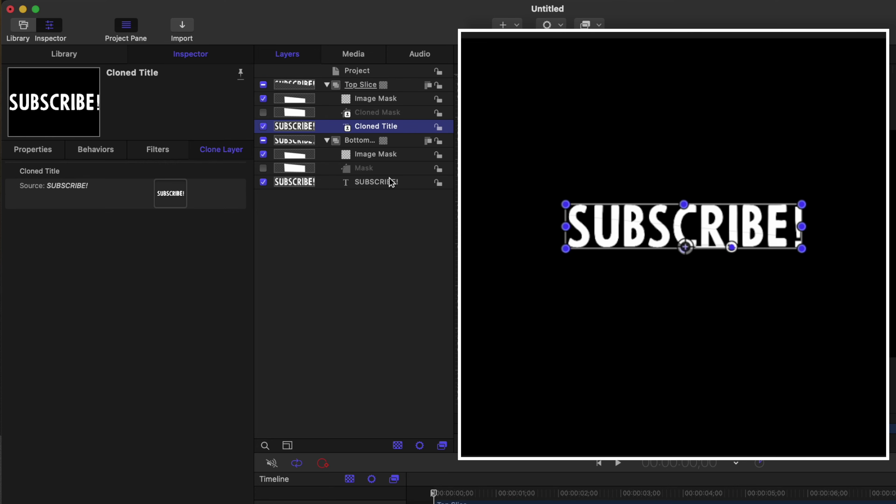
pyautogui.click(291, 184)
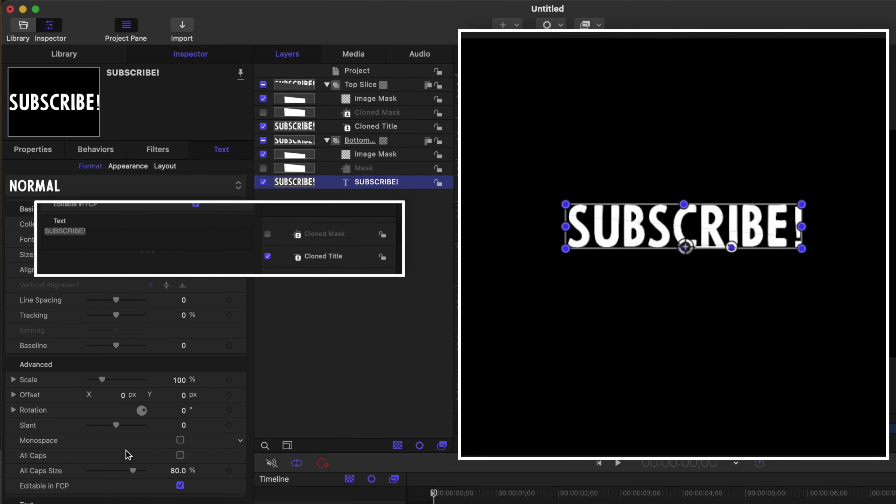
pyautogui.tripleClick(108, 233)
pyautogui.write('SLICED!')
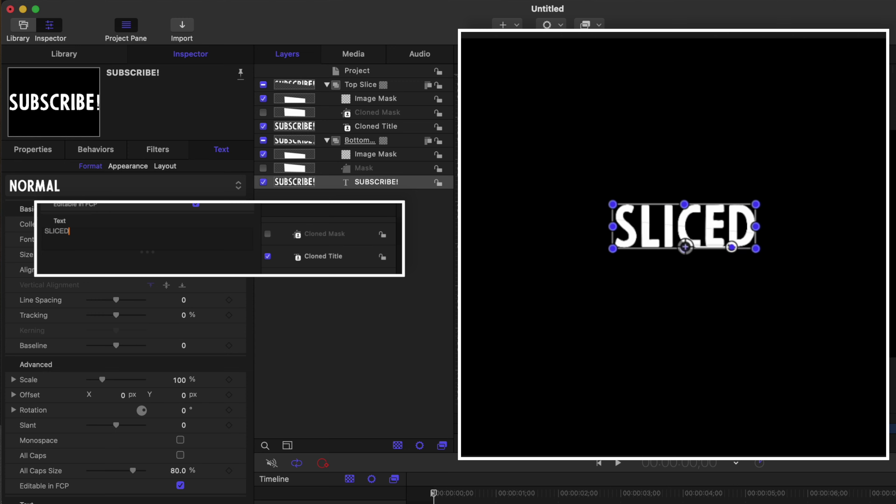
pyautogui.moveTo(694, 250); pyautogui.dragTo(694, 314)
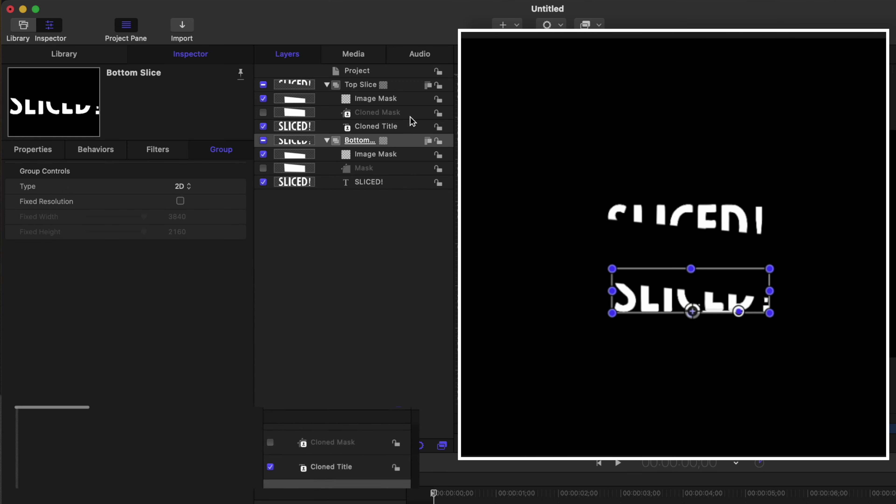
pyautogui.press('super+z')
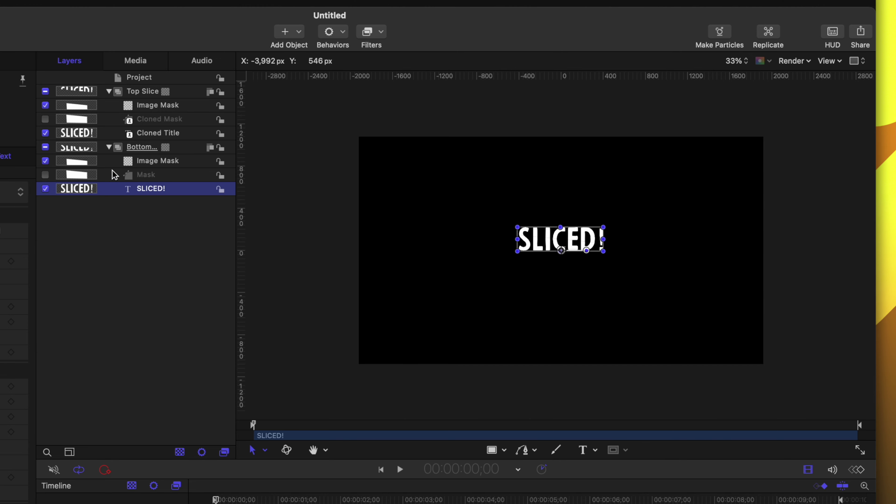
# Lower the Mask's top-left corner and raise its top-right so the cut runs nearly level
pyautogui.click(84, 183)
pyautogui.doubleClick(474, 346)
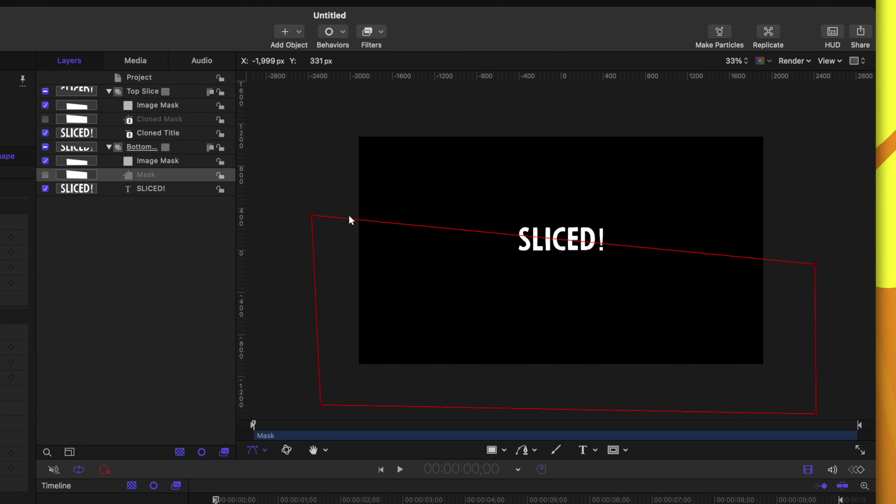
pyautogui.moveTo(311, 215); pyautogui.dragTo(313, 231)
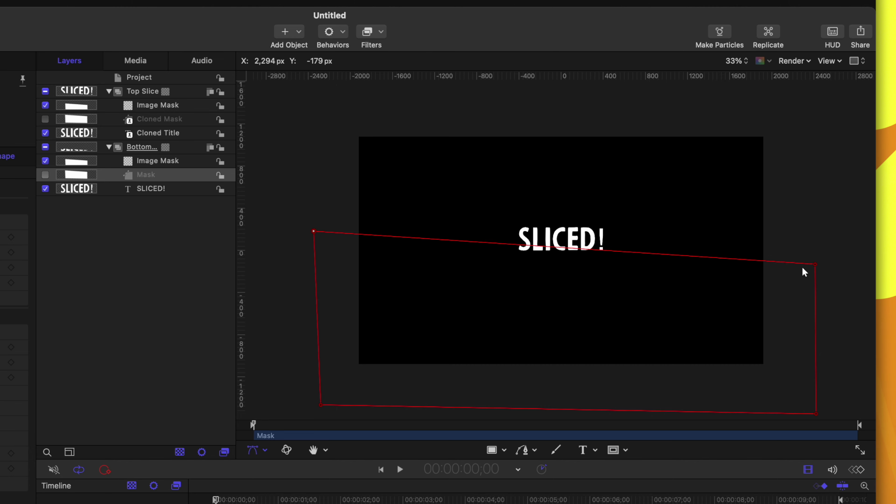
pyautogui.moveTo(818, 264); pyautogui.dragTo(818, 239)
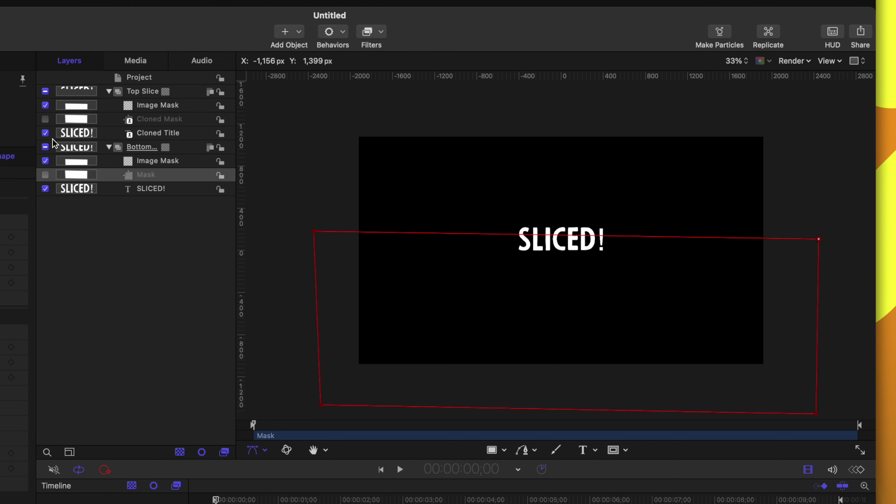
pyautogui.click(562, 251)
pyautogui.moveTo(563, 252); pyautogui.dragTo(562, 273)
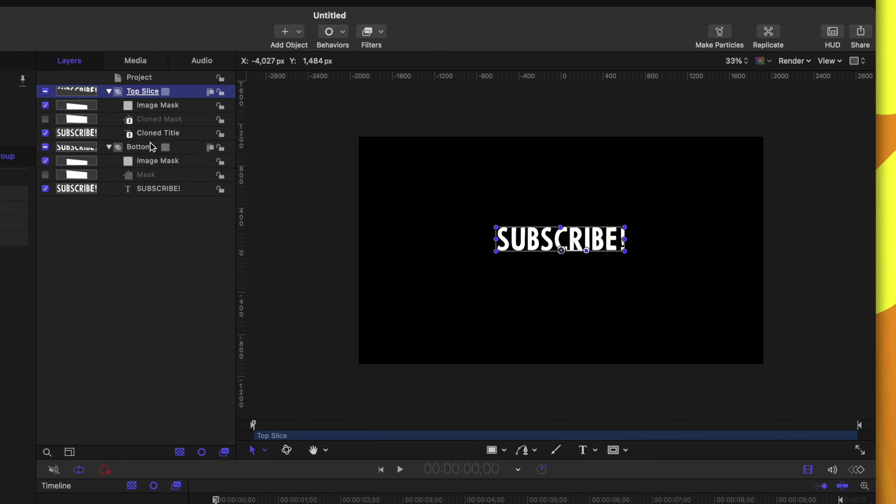
pyautogui.click(150, 147)
pyautogui.moveTo(556, 252); pyautogui.dragTo(552, 291)
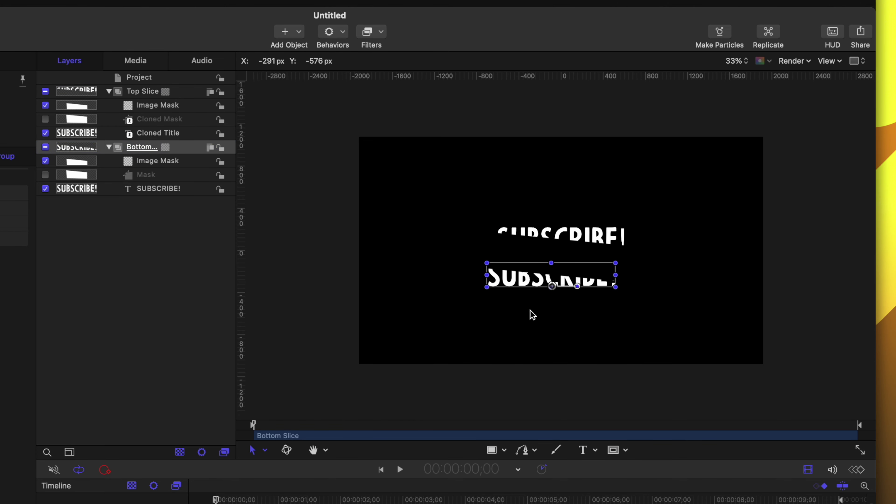
pyautogui.press('super+z')
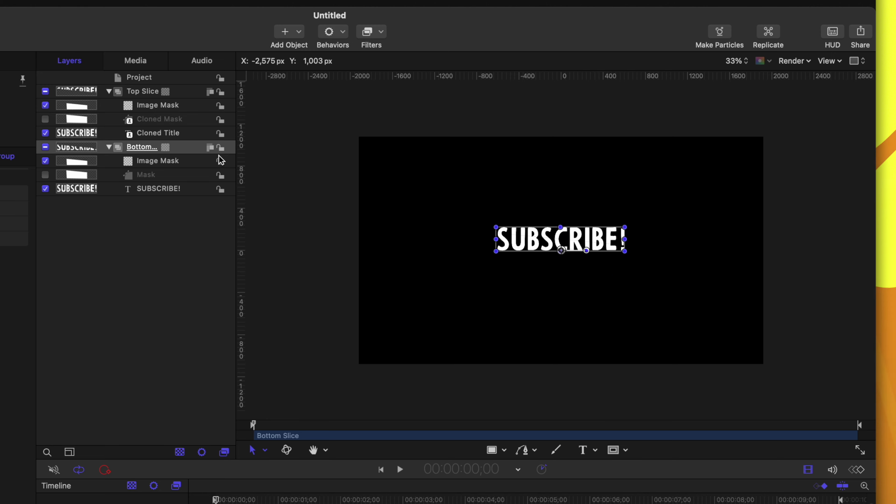
# Collapse both slice groups and move them into a new group named Animator
pyautogui.click(109, 148)
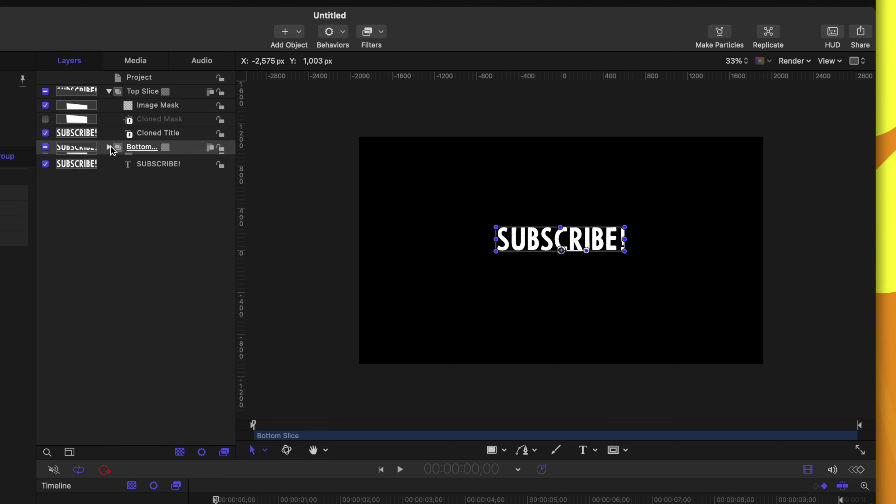
pyautogui.click(109, 91)
pyautogui.rightClick(138, 151)
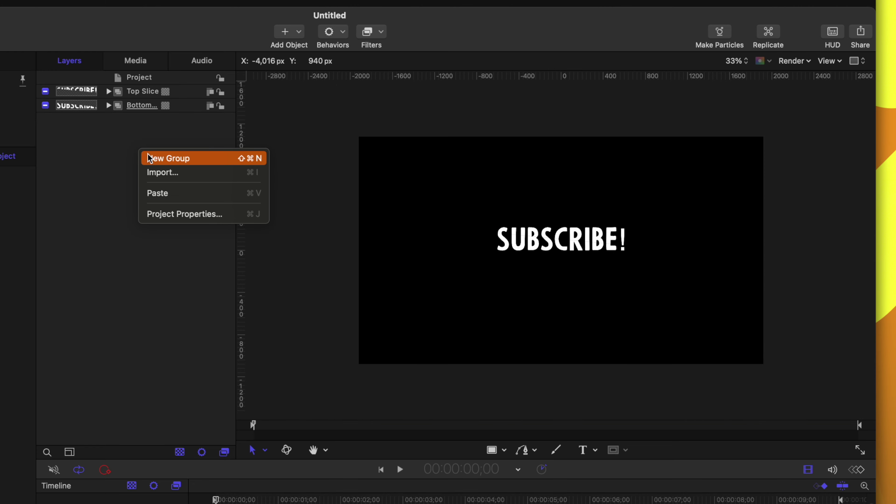
pyautogui.click(149, 158)
pyautogui.click(146, 106)
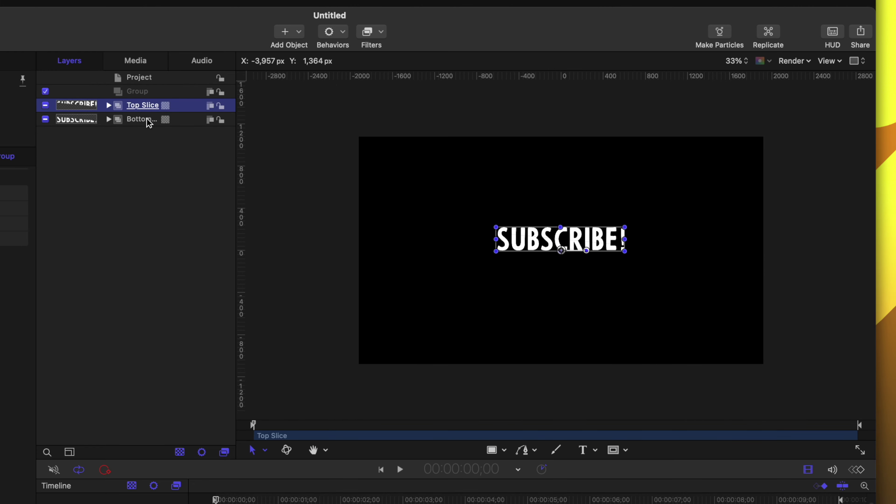
pyautogui.keyDown('shift'); pyautogui.click(150, 120); pyautogui.keyUp('shift')
pyautogui.moveTo(151, 120); pyautogui.dragTo(144, 94)
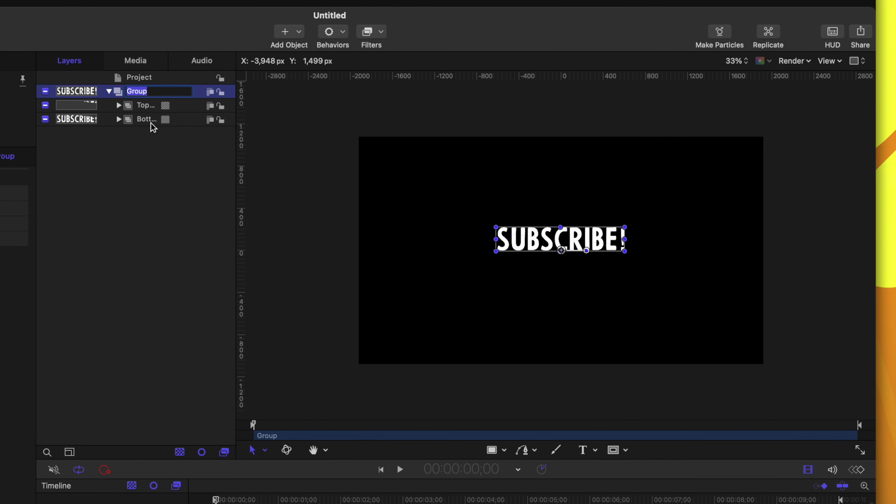
pyautogui.press('Return')
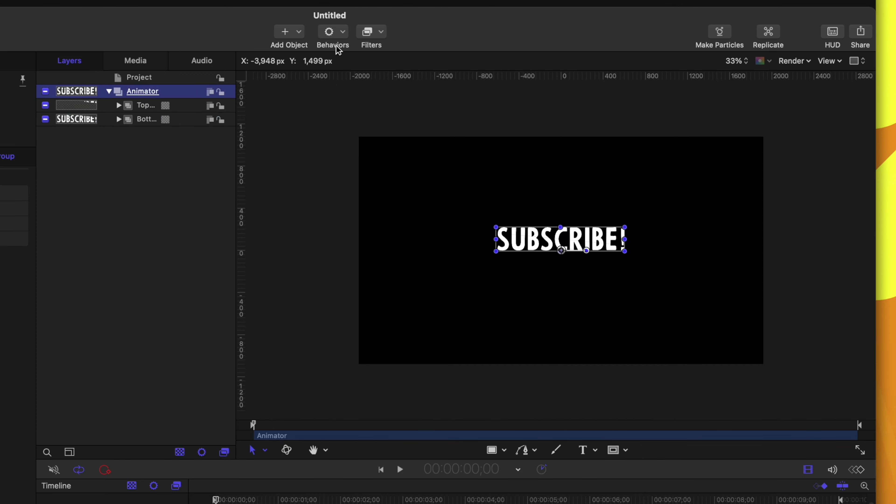
# Test-move the whole title and the Top Slice on the canvas, undoing each move
pyautogui.moveTo(565, 254); pyautogui.dragTo(464, 274)
pyautogui.press('super+z')
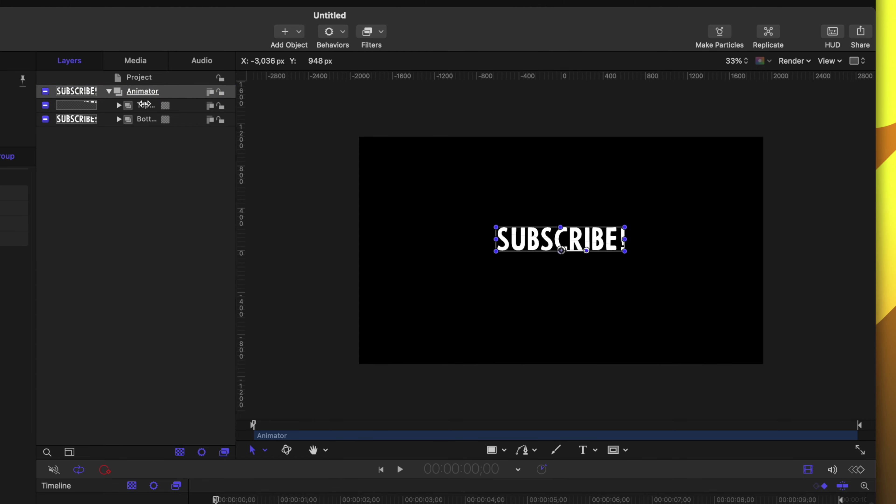
pyautogui.click(146, 107)
pyautogui.moveTo(561, 251); pyautogui.dragTo(550, 230)
pyautogui.press('super+z')
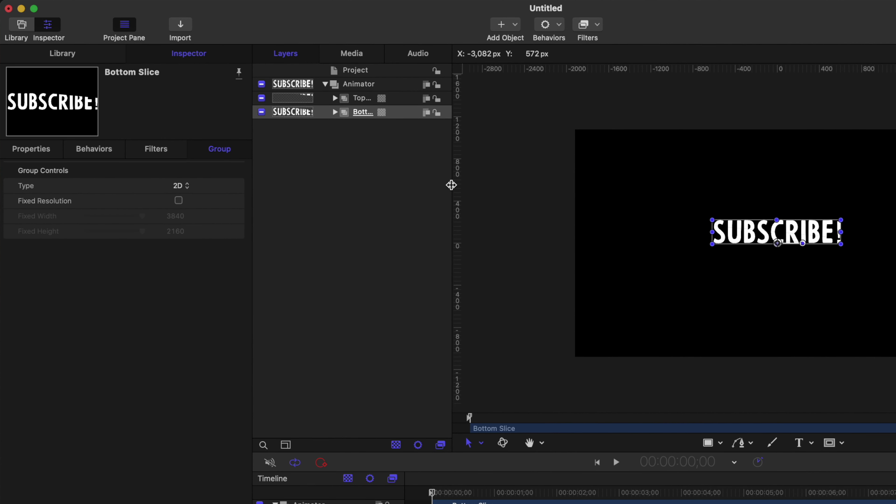
# Add a Link parameter behavior to the Top Slice's Position
pyautogui.click(357, 102)
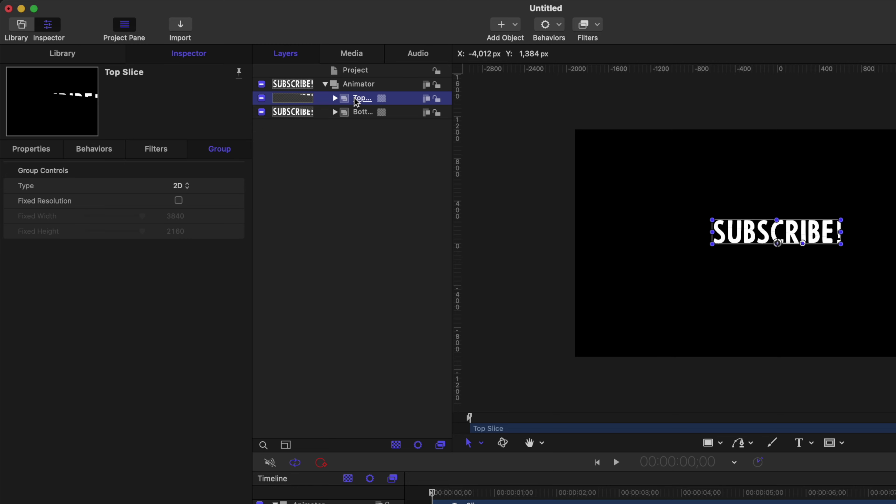
pyautogui.click(31, 149)
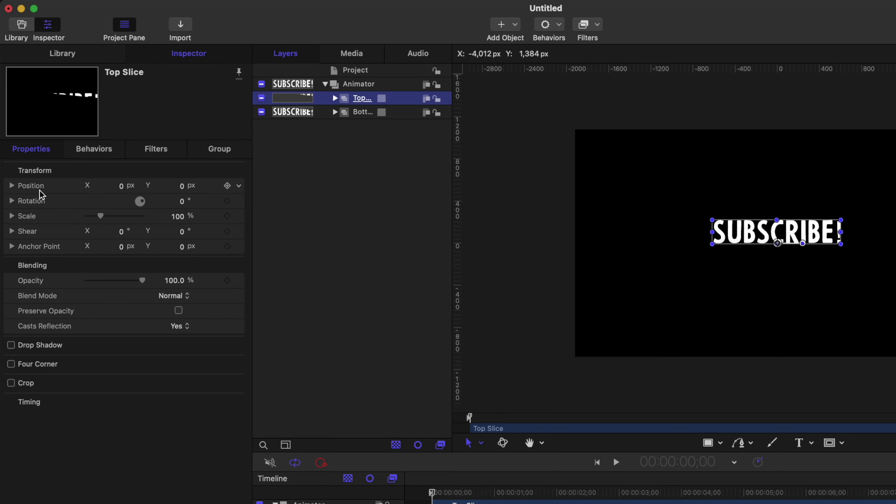
pyautogui.rightClick(43, 183)
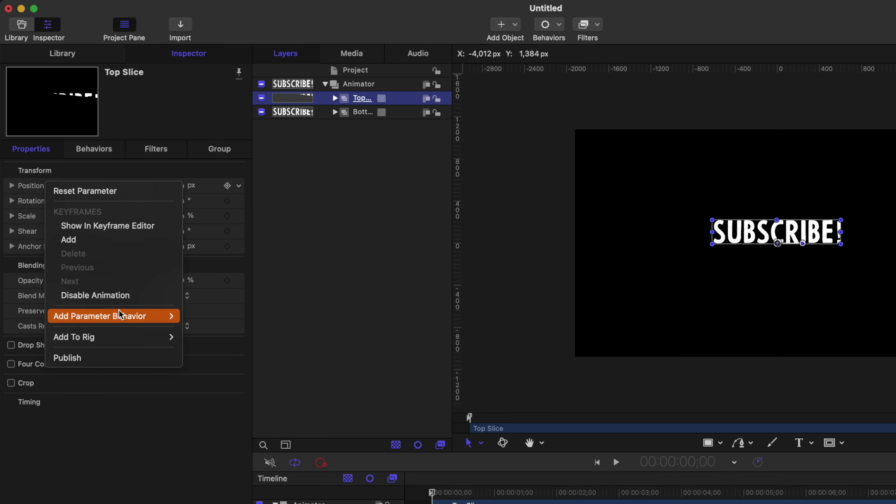
pyautogui.moveTo(117, 314)
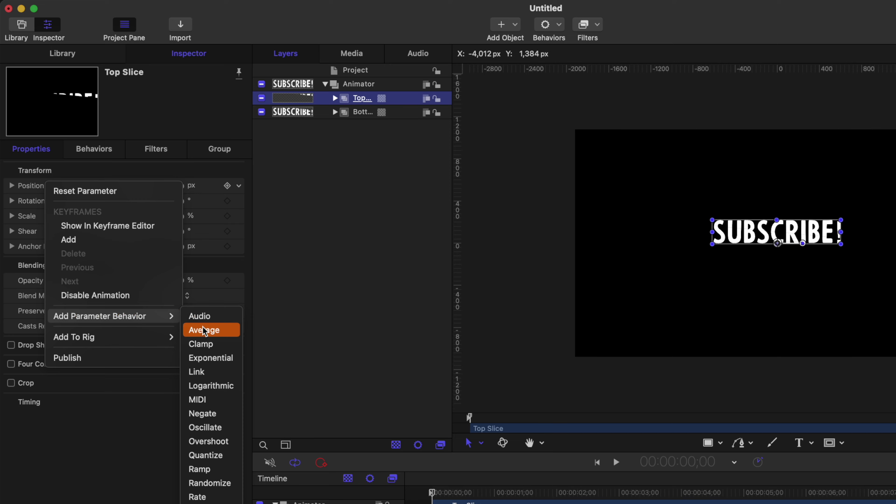
pyautogui.click(198, 371)
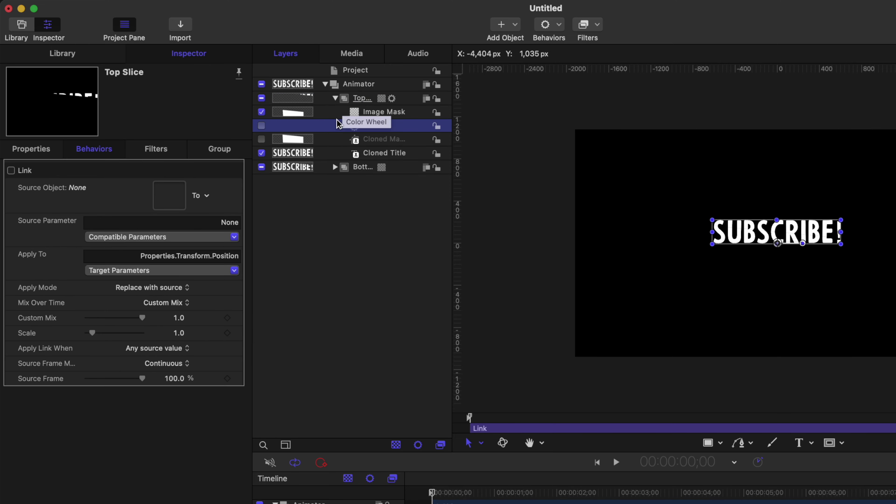
# Set Bottom Slice as the Link's source object and drag it to confirm Top Slice follows
pyautogui.click(310, 171)
pyautogui.click(321, 128)
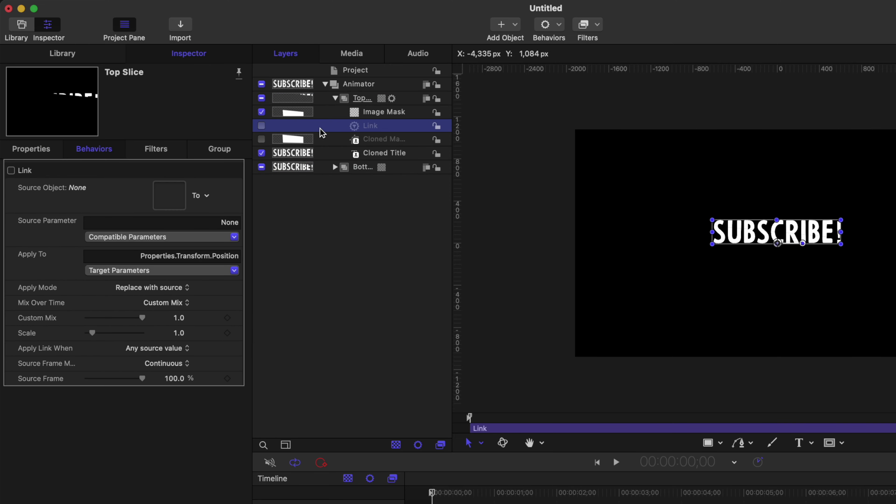
pyautogui.moveTo(295, 169); pyautogui.dragTo(173, 207)
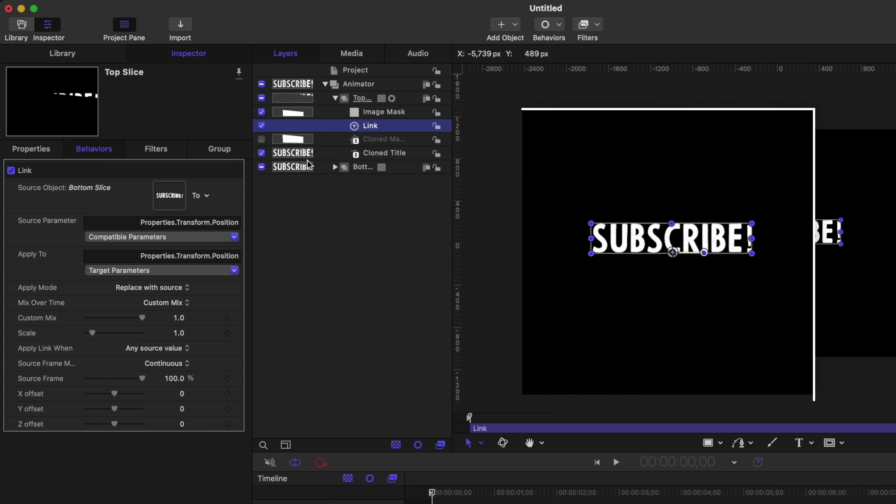
pyautogui.click(310, 167)
pyautogui.moveTo(681, 248); pyautogui.dragTo(674, 291)
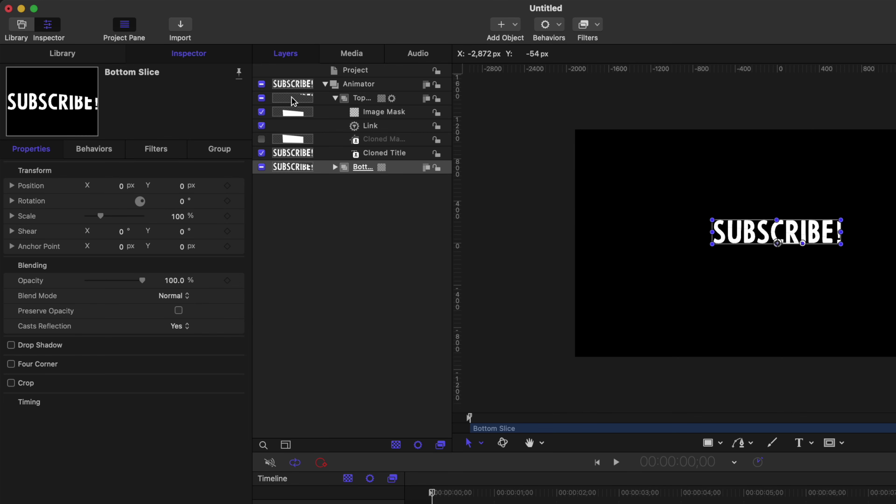
# Add a Negate parameter behavior to the Top Slice's Position, alongside its Link
pyautogui.click(292, 99)
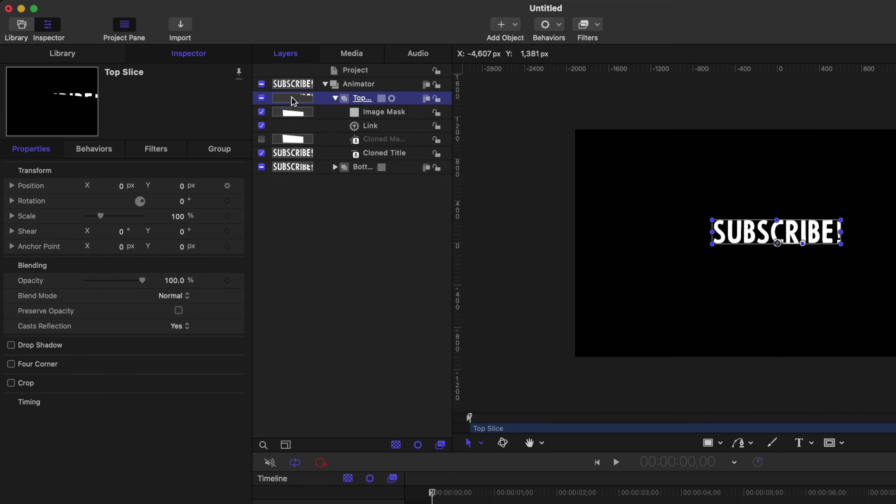
pyautogui.rightClick(43, 185)
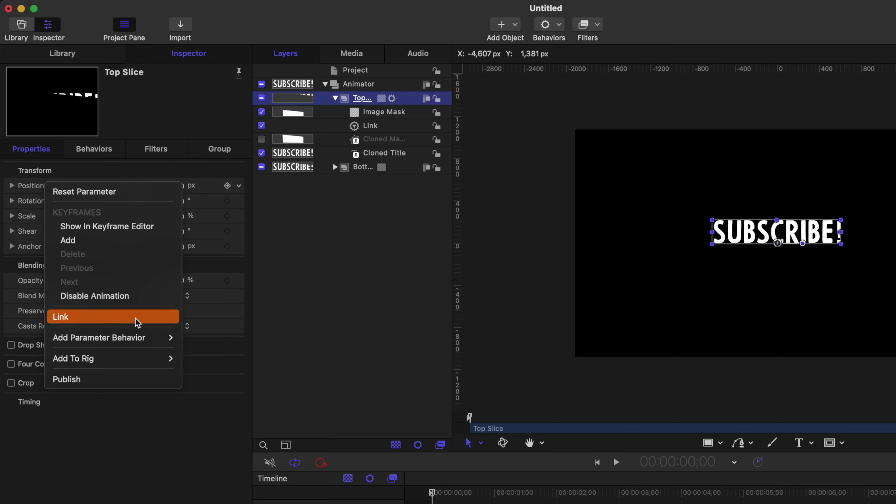
pyautogui.moveTo(133, 341)
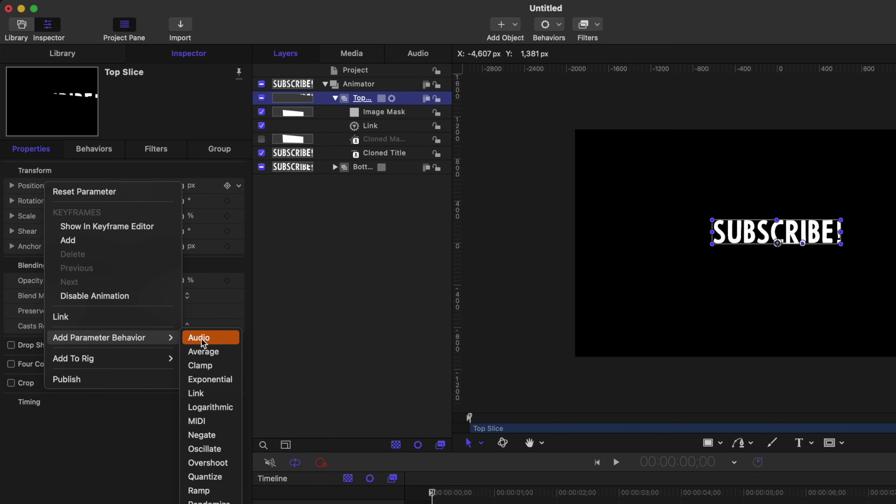
pyautogui.click(223, 439)
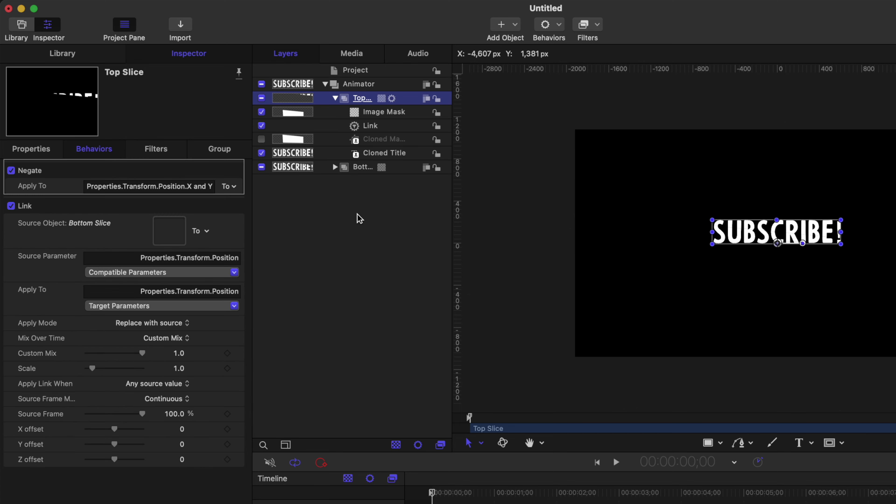
pyautogui.click(388, 138)
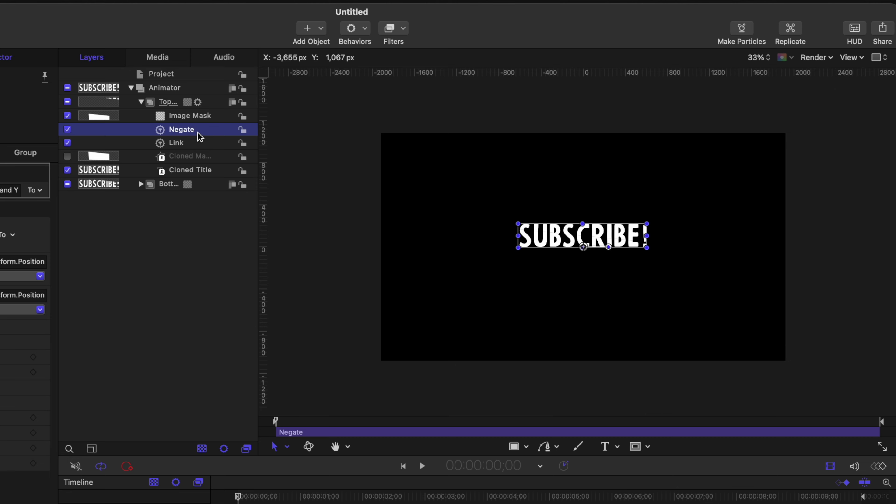
# Check the slices split apart, then keyframe Animator's Position at X 0, Y -874
pyautogui.click(114, 185)
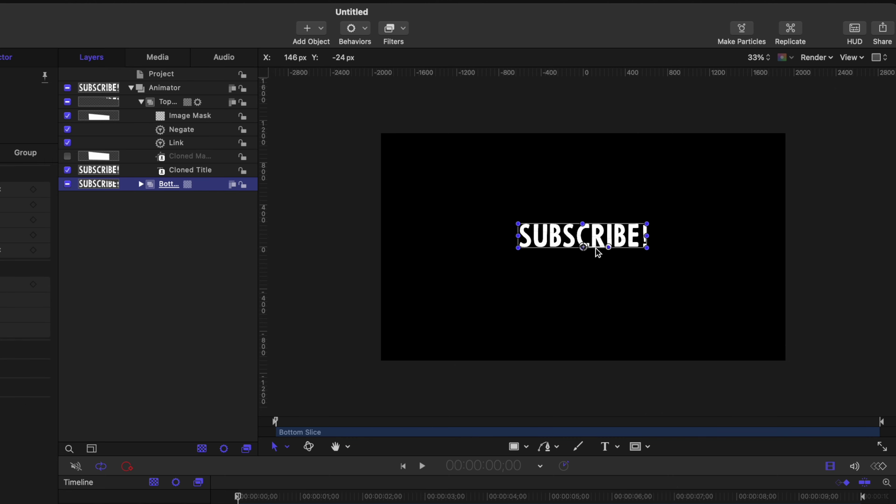
pyautogui.moveTo(583, 248); pyautogui.dragTo(605, 276)
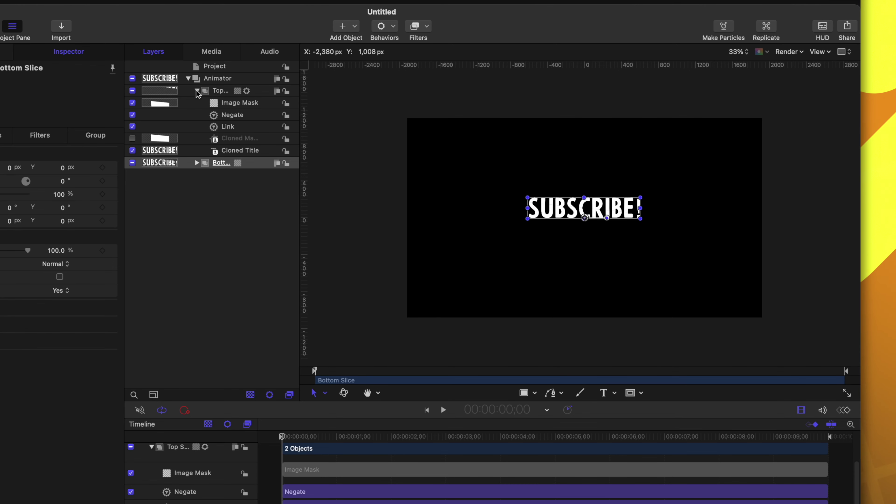
pyautogui.click(197, 92)
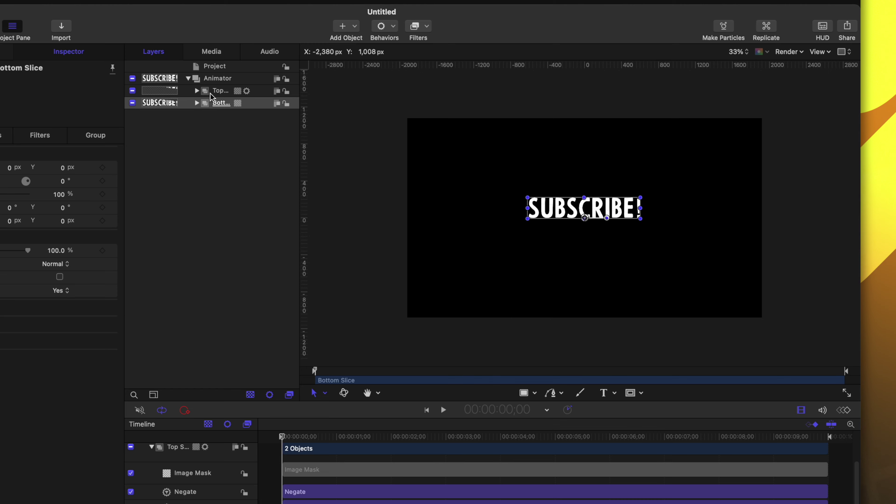
pyautogui.click(228, 80)
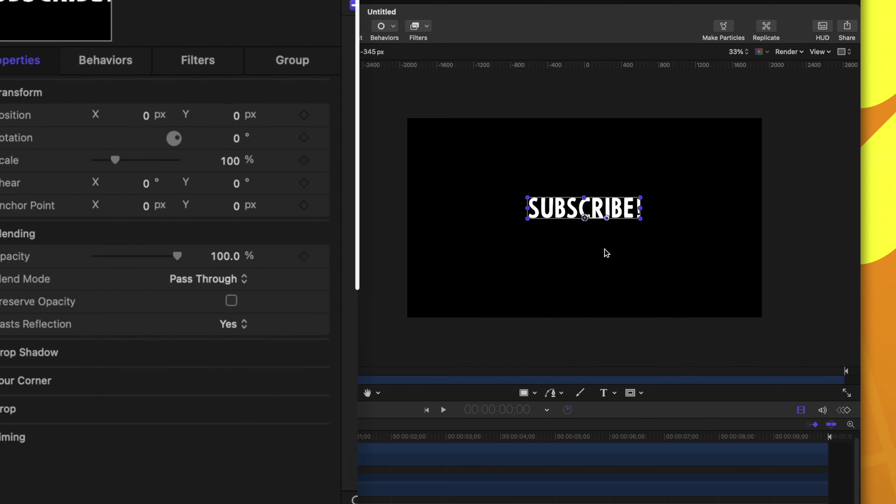
pyautogui.moveTo(586, 219); pyautogui.dragTo(584, 298)
pyautogui.click(343, 113)
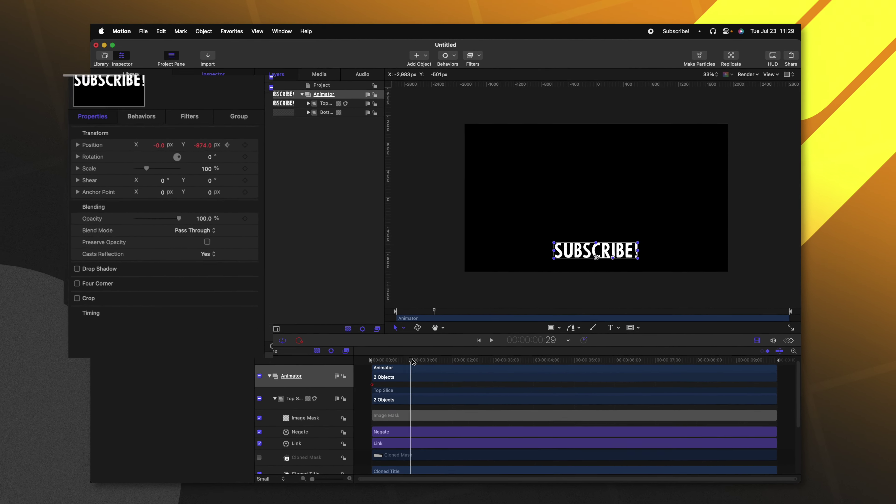
# Keyframe Animator's Y position at 0 at the one-second mark and play back the rise
pyautogui.click(338, 436)
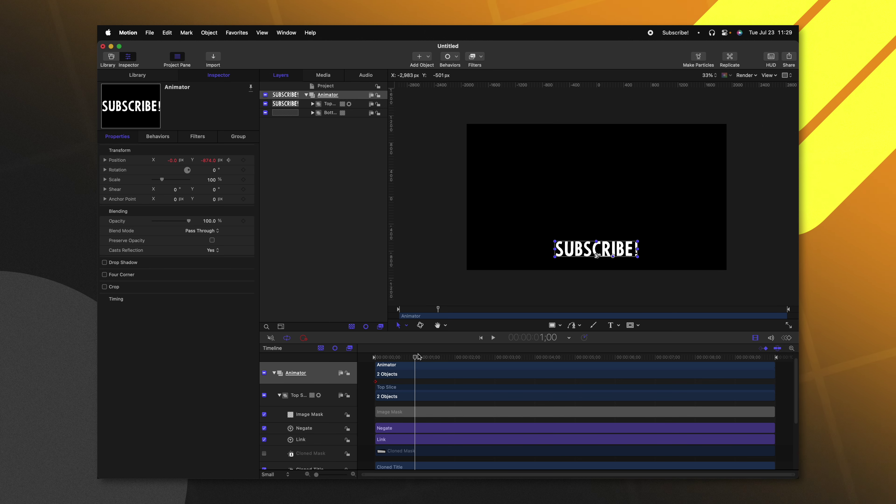
pyautogui.doubleClick(210, 161)
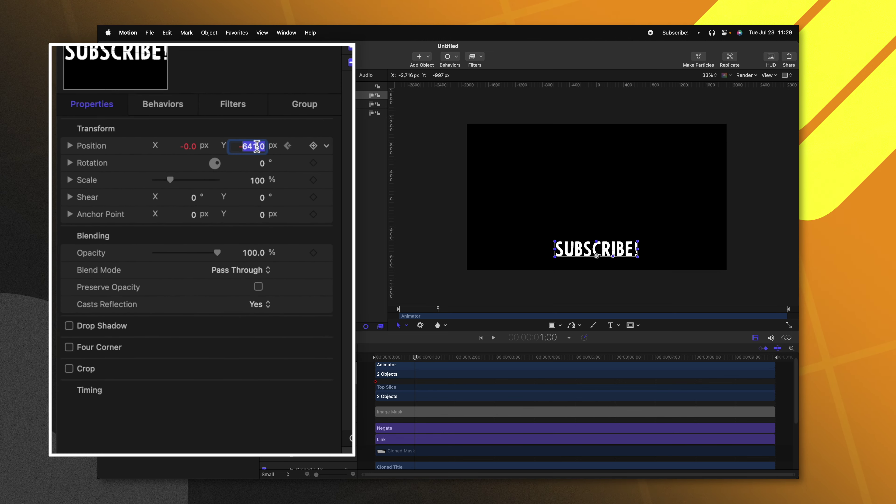
pyautogui.write('0')
pyautogui.press('Return')
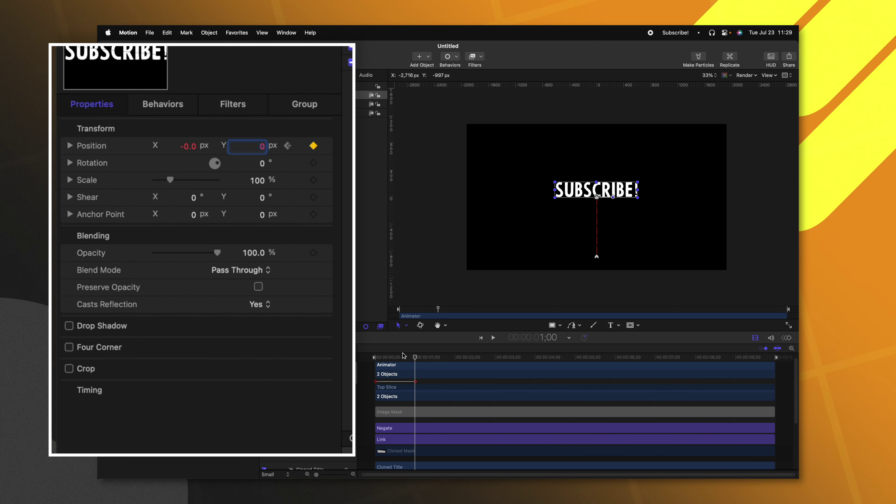
pyautogui.press('space')
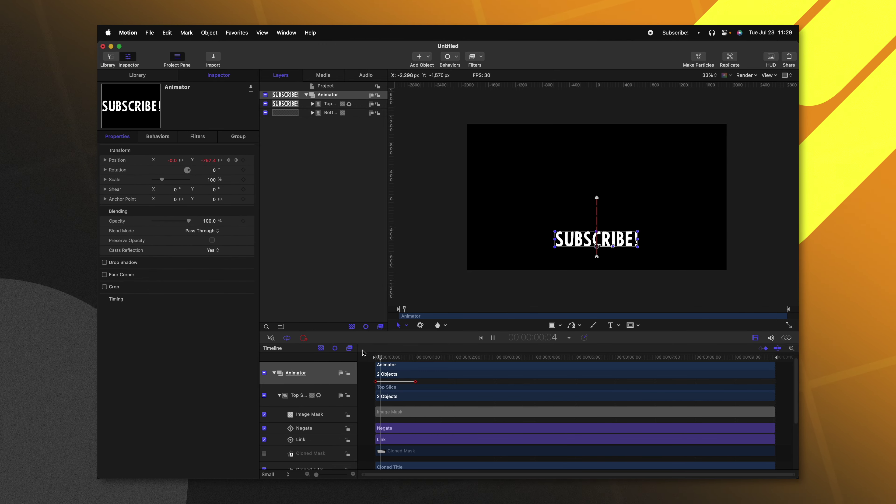
pyautogui.press('space')
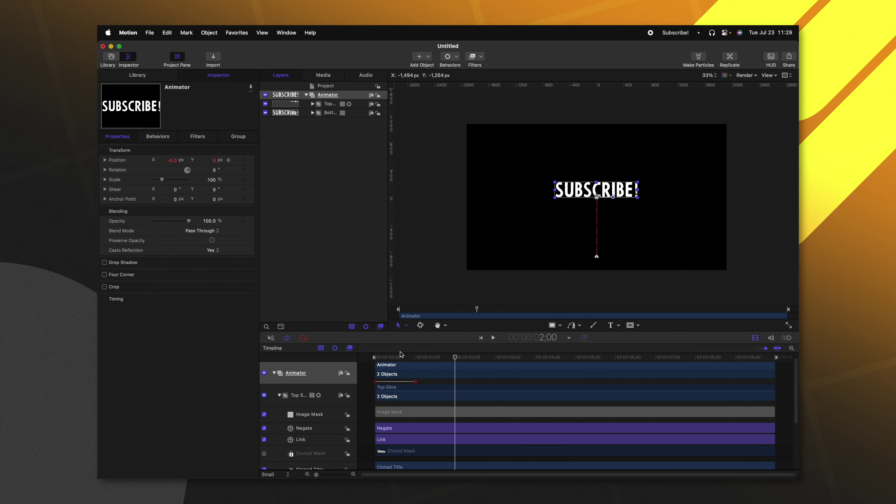
pyautogui.click(414, 357)
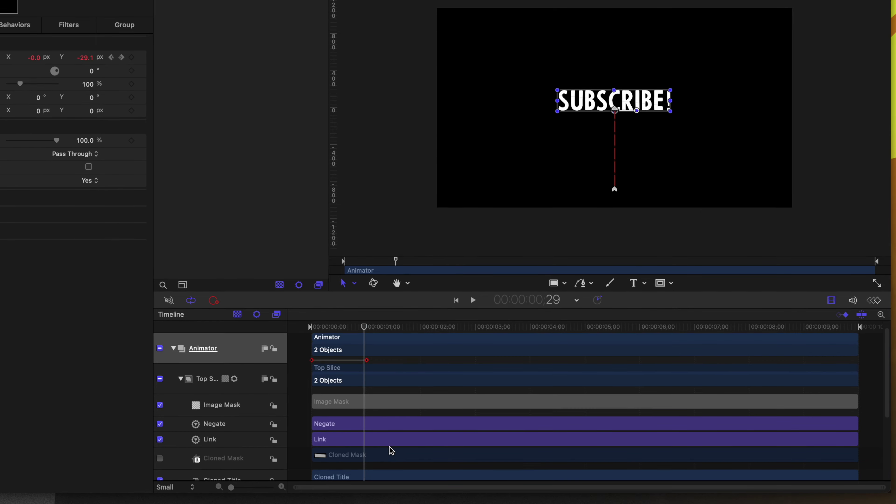
# Reshape the Transform.Position.Y curve into an ease in the Keyframe Editor and replay from the start
pyautogui.click(874, 302)
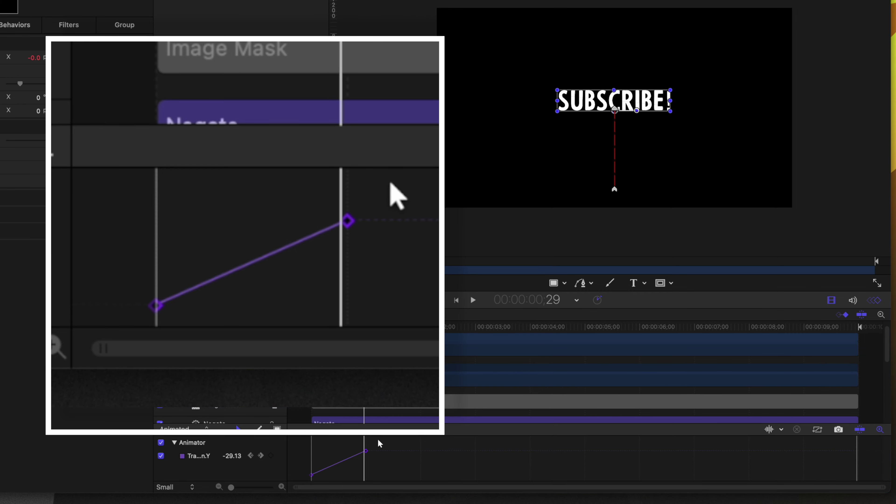
pyautogui.click(367, 451)
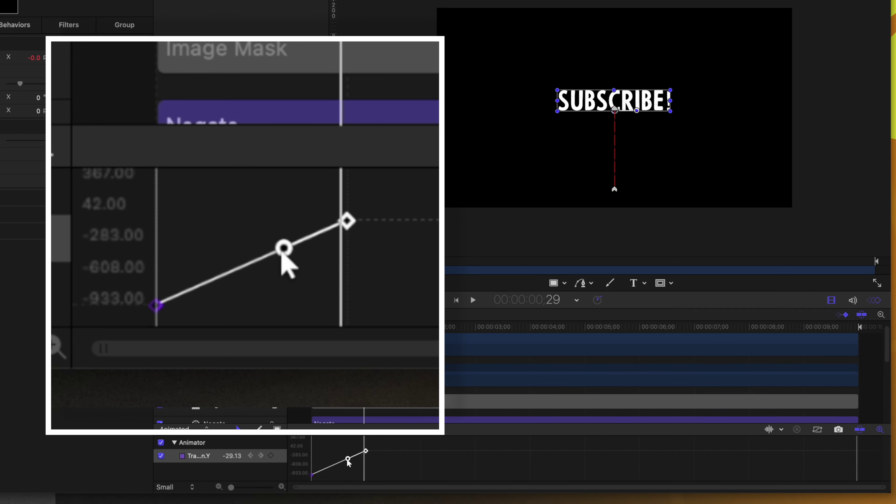
pyautogui.moveTo(347, 460)
pyautogui.mouseDown()
pyautogui.moveTo(302, 453)
pyautogui.moveTo(322, 470)
pyautogui.moveTo(307, 478)
pyautogui.moveTo(353, 475)
pyautogui.mouseUp()
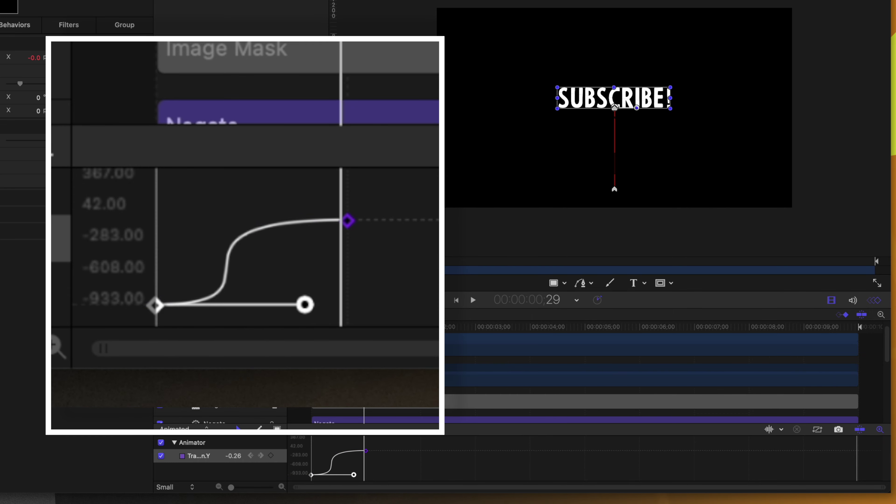
pyautogui.press('Home')
pyautogui.press('space')
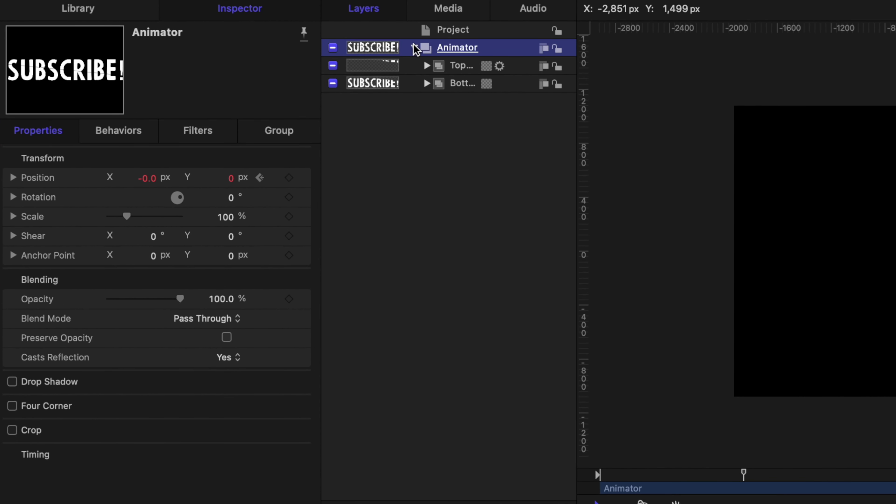
# Move Animator into a new group named Mask
pyautogui.click(414, 48)
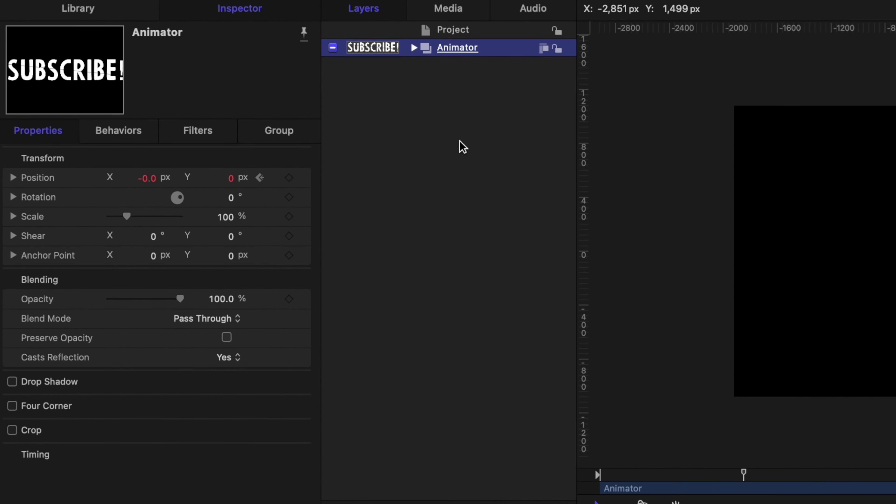
pyautogui.rightClick(457, 136)
pyautogui.click(473, 144)
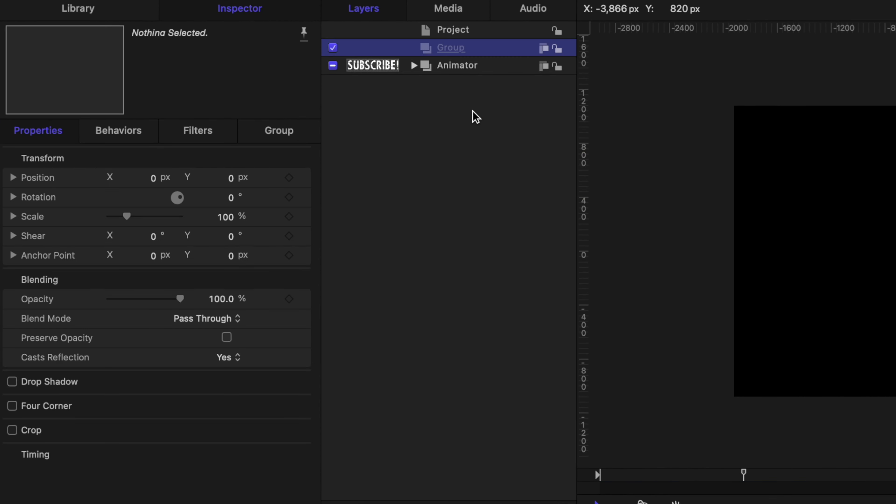
pyautogui.moveTo(469, 73); pyautogui.dragTo(472, 52)
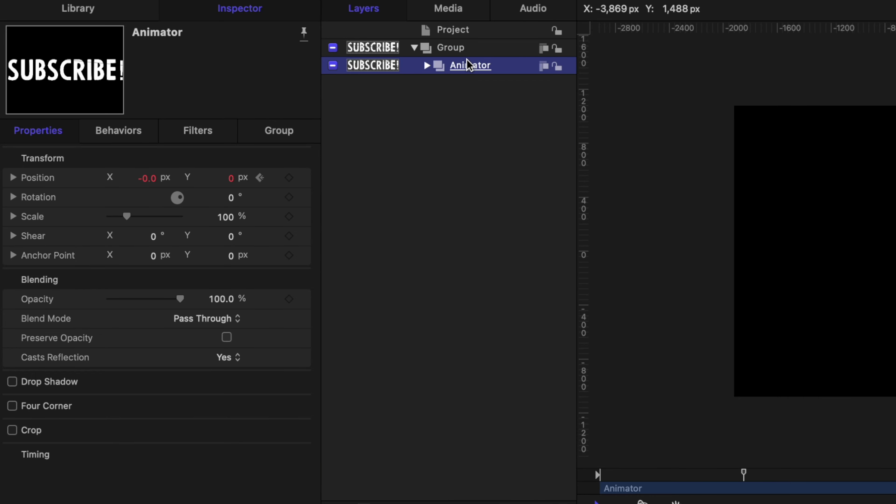
pyautogui.doubleClick(459, 47)
pyautogui.write('Mask')
pyautogui.press('Return')
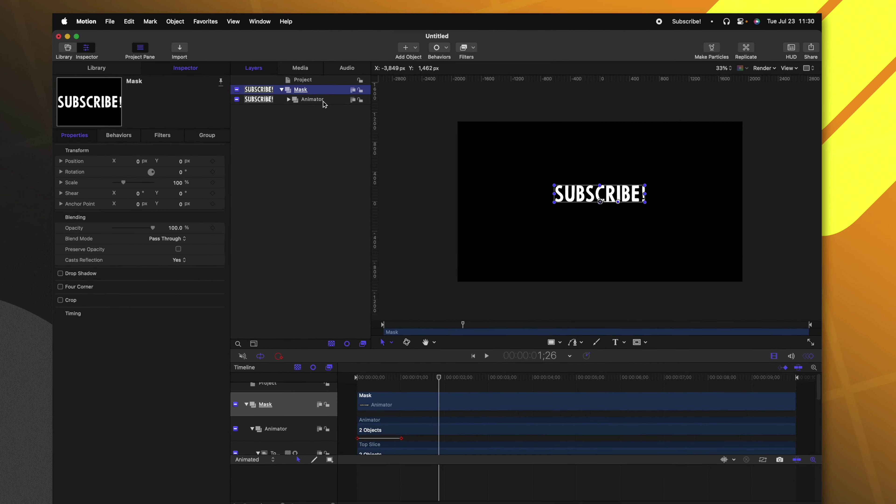
# Nest Mask inside another new top-level group, return to the animation start and select Mask
pyautogui.rightClick(304, 99)
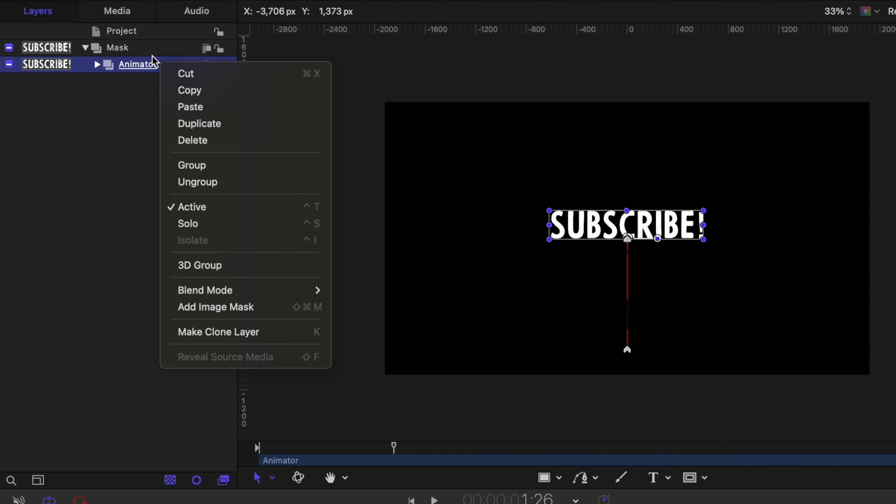
pyautogui.click(212, 165)
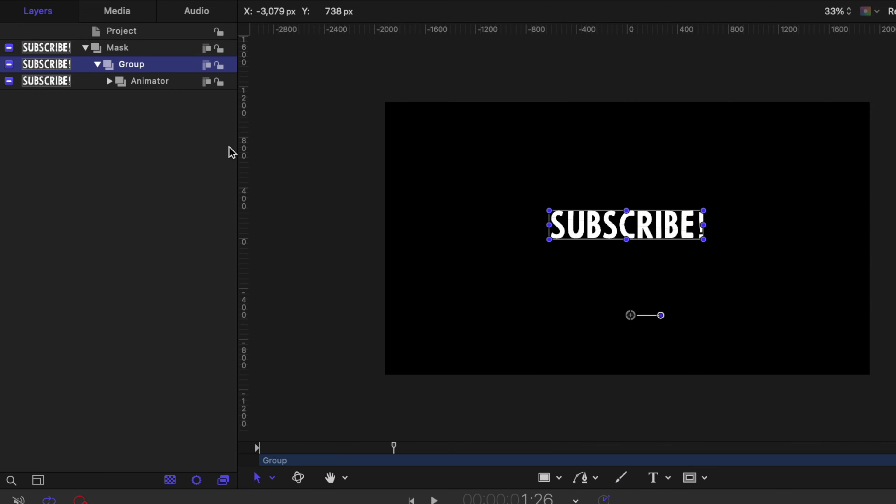
pyautogui.press('super+z')
pyautogui.rightClick(169, 134)
pyautogui.click(178, 139)
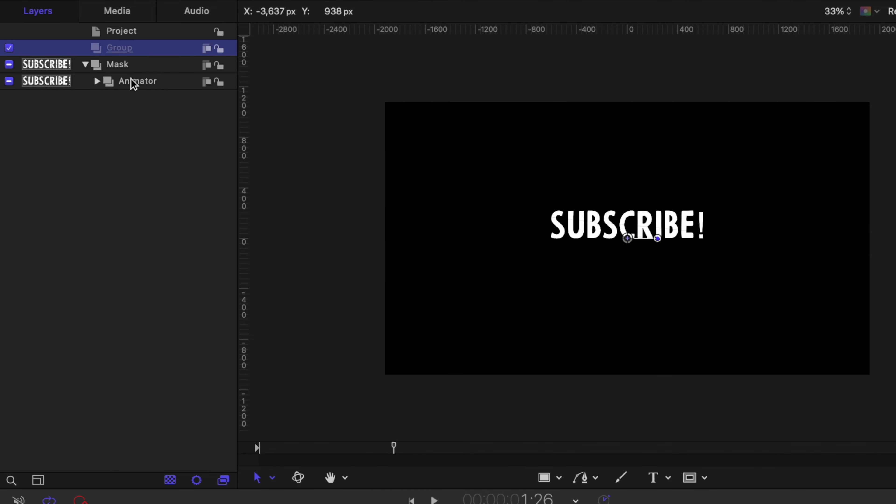
pyautogui.moveTo(126, 67); pyautogui.dragTo(138, 53)
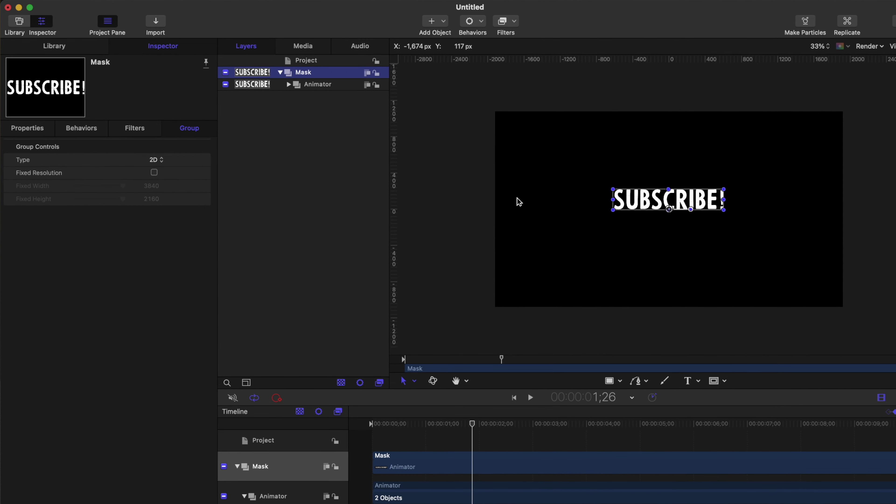
pyautogui.moveTo(482, 426); pyautogui.dragTo(352, 434)
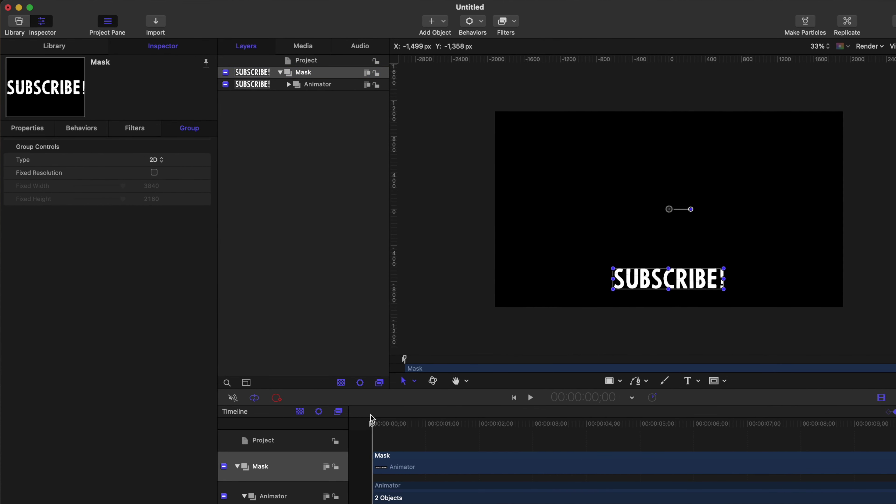
pyautogui.click(324, 74)
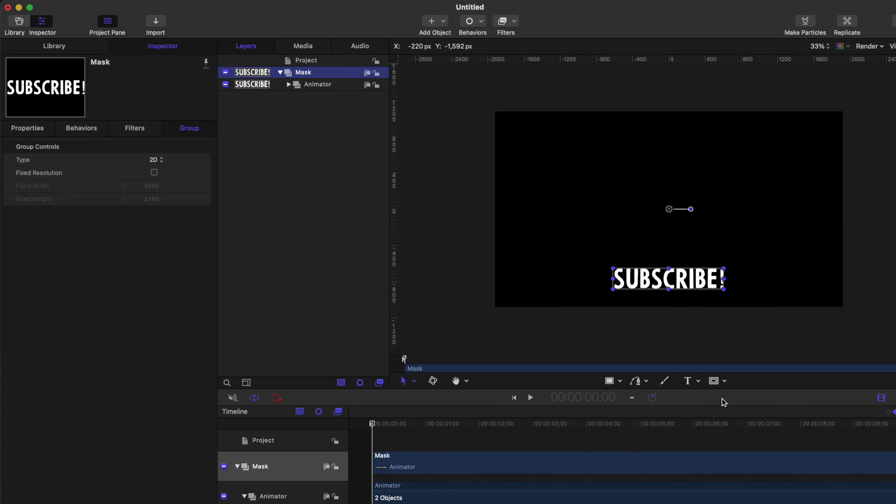
# Draw a rectangle mask across the lower canvas and play the animation to check it
pyautogui.click(716, 383)
pyautogui.moveTo(442, 240); pyautogui.dragTo(894, 329)
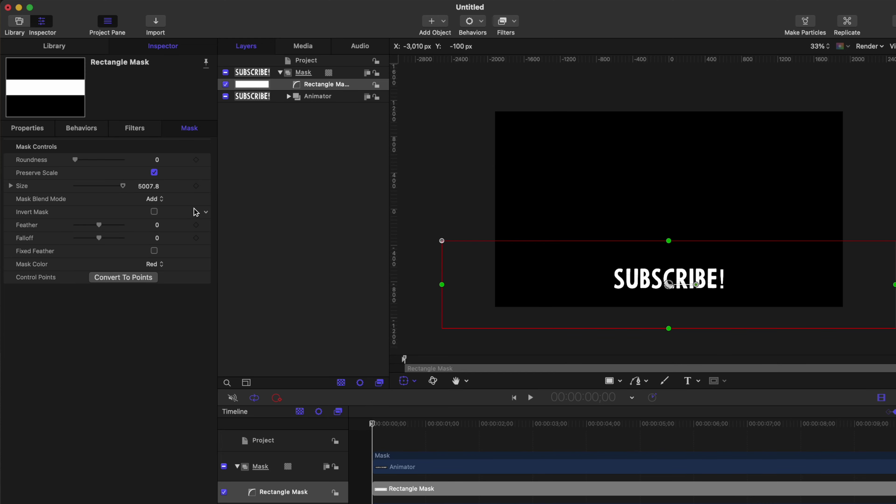
pyautogui.press('space')
pyautogui.moveTo(406, 423)
pyautogui.mouseDown()
pyautogui.moveTo(373, 423)
pyautogui.moveTo(394, 422)
pyautogui.mouseUp()
pyautogui.press('space')
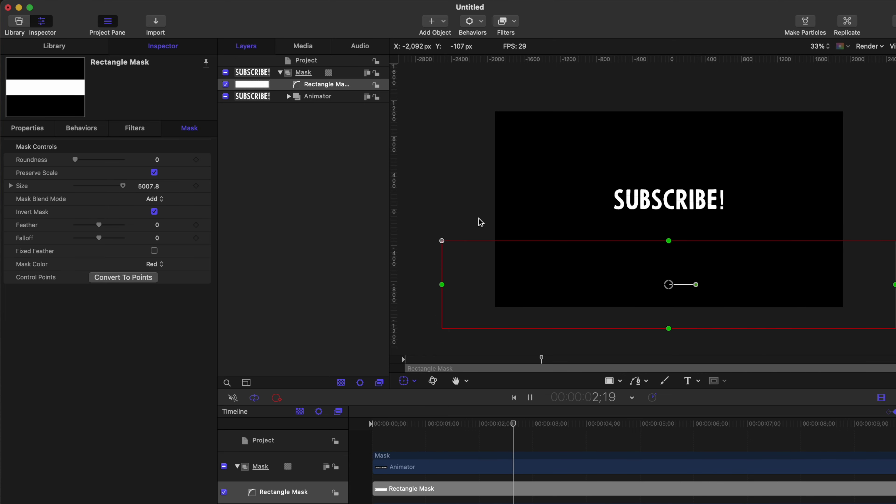
pyautogui.press('space')
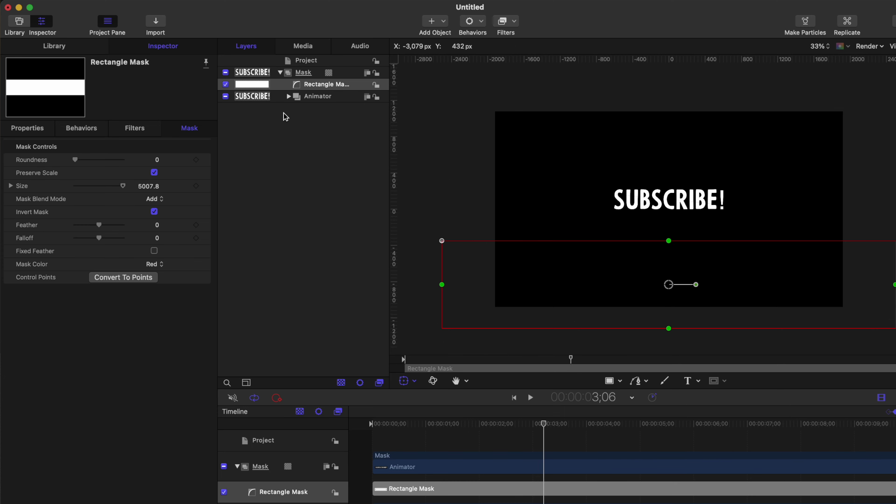
# Select the rectangle mask, replay the reveal from about one second, and expand Animator
pyautogui.click(299, 74)
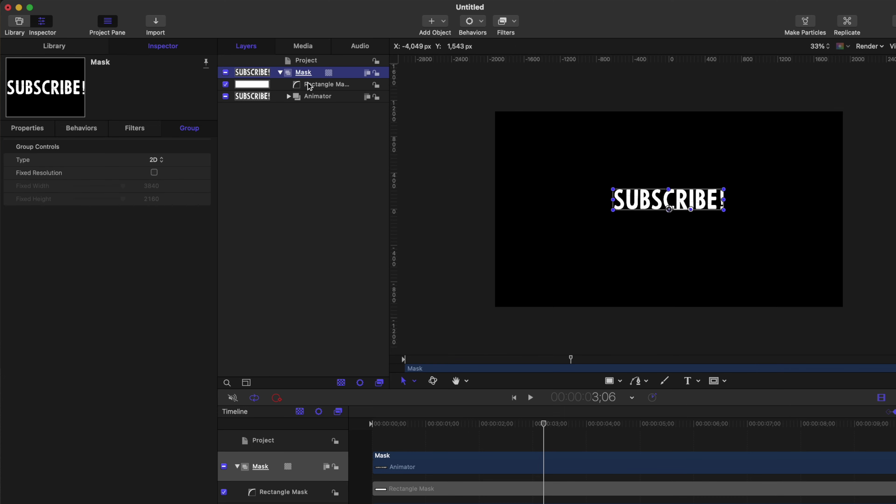
pyautogui.click(317, 96)
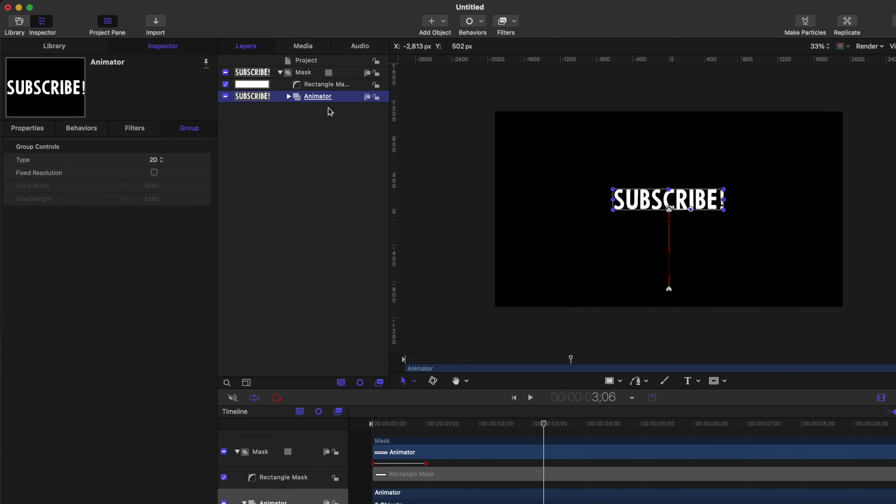
pyautogui.click(311, 74)
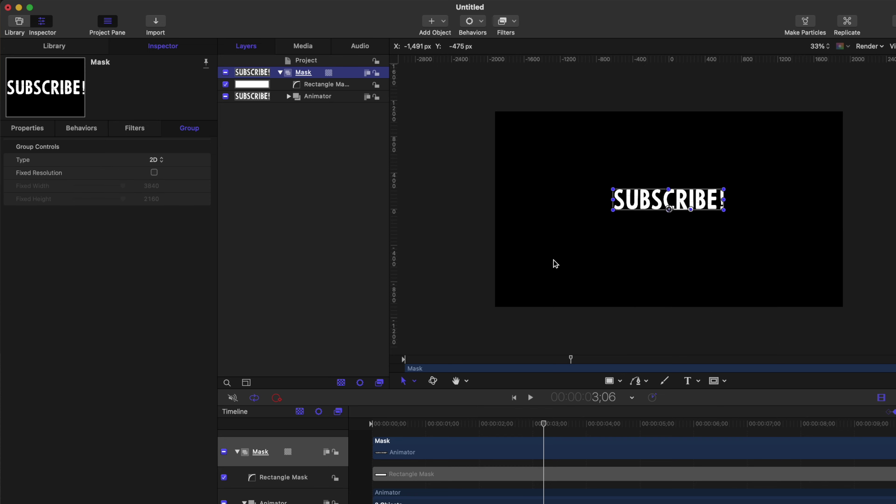
pyautogui.click(317, 86)
pyautogui.click(652, 300)
pyautogui.press('space')
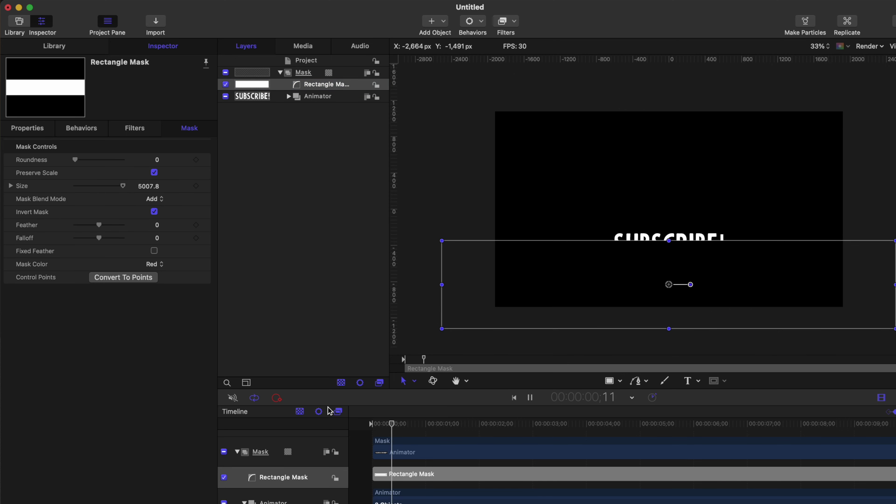
pyautogui.press('space')
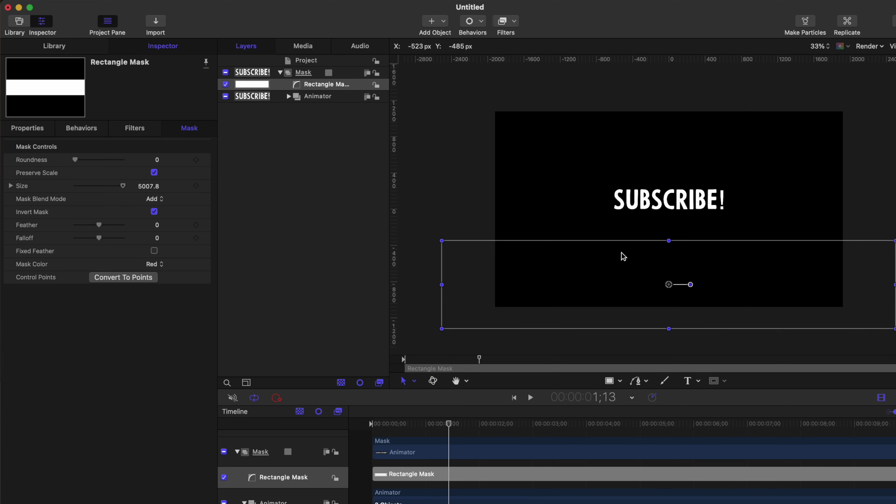
pyautogui.click(288, 96)
# Select the Bottom Slice layer and show its transform properties in the Inspector
pyautogui.click(309, 120)
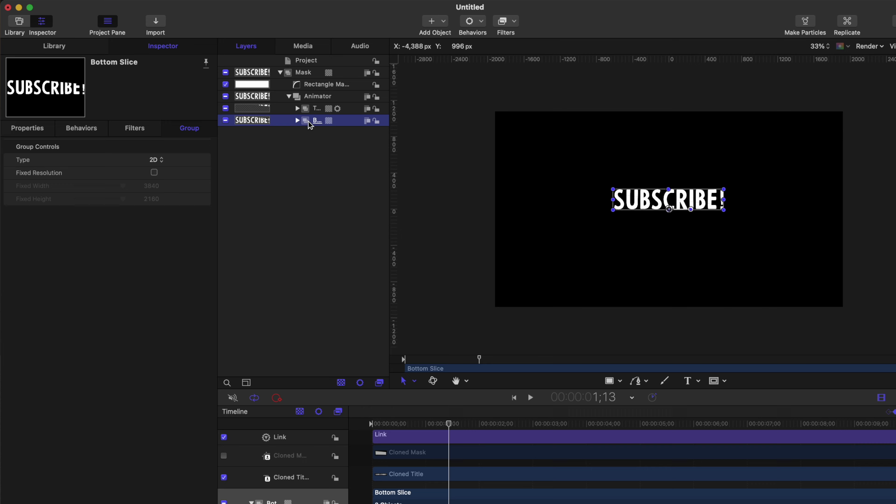
pyautogui.click(425, 424)
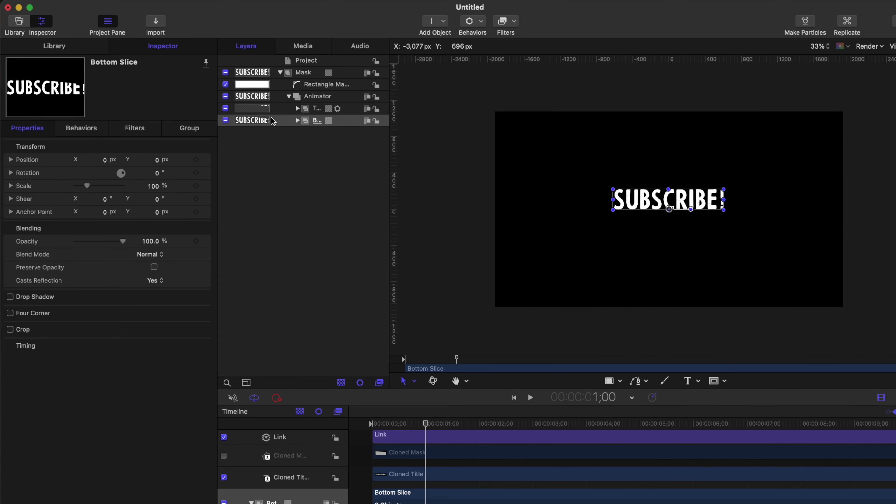
# Add a Basic Motion > Motion Path behavior to Bottom Slice and reposition its end point, previewing the slide
pyautogui.click(471, 23)
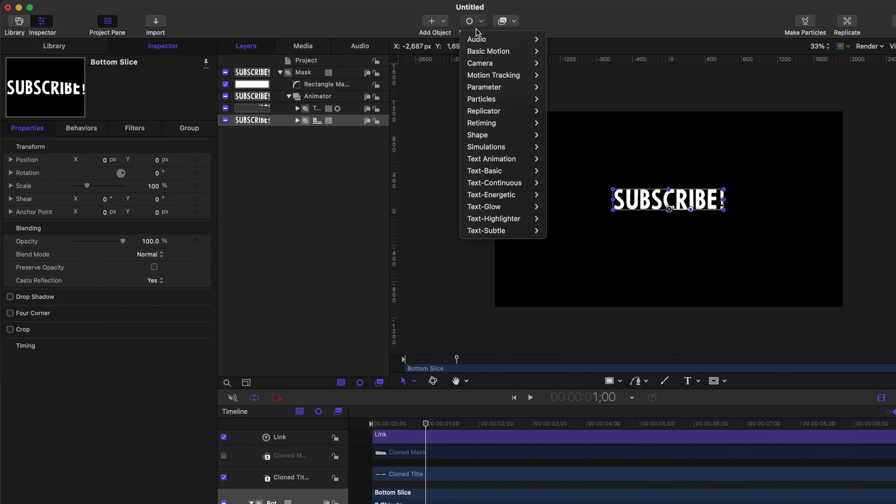
pyautogui.moveTo(494, 51)
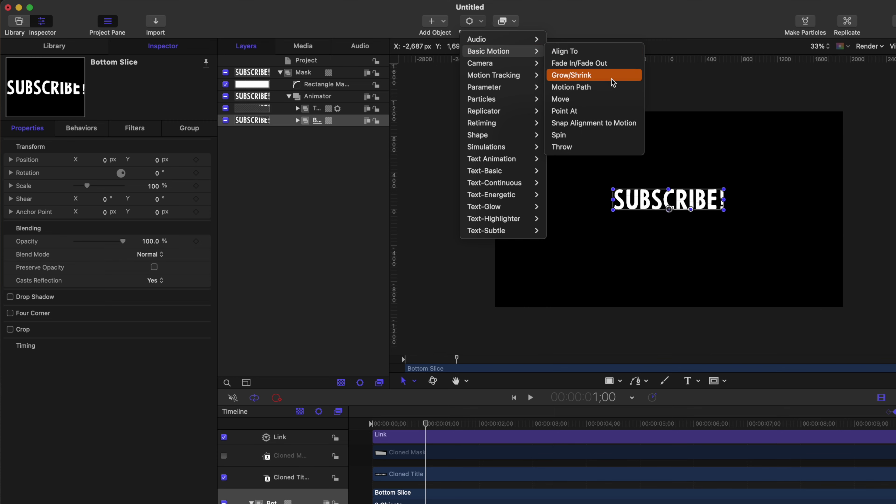
pyautogui.click(611, 87)
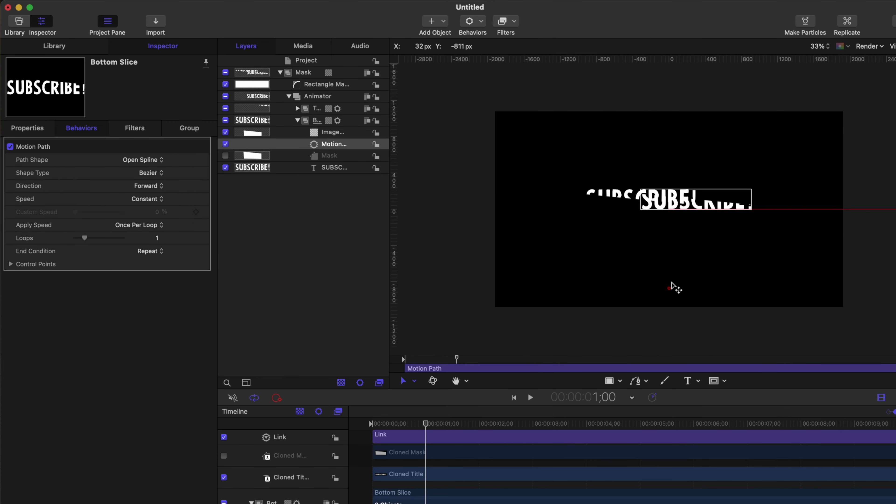
pyautogui.press('super+minus')
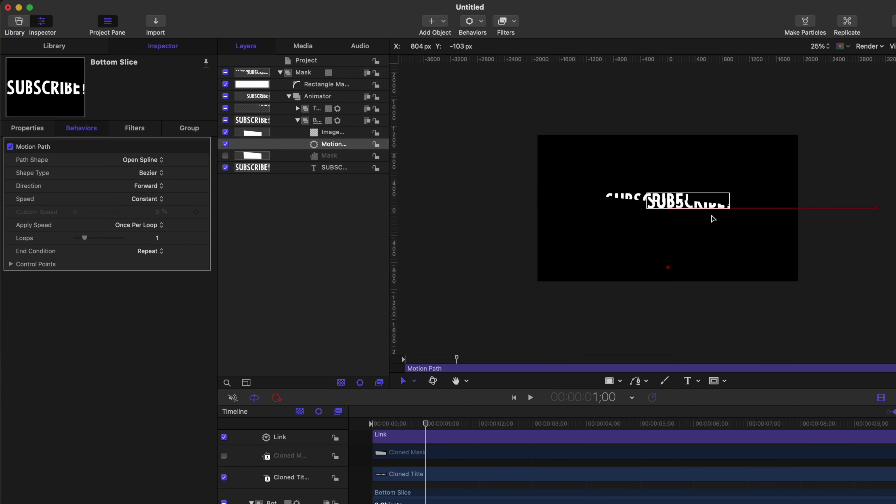
pyautogui.moveTo(876, 208); pyautogui.dragTo(762, 235)
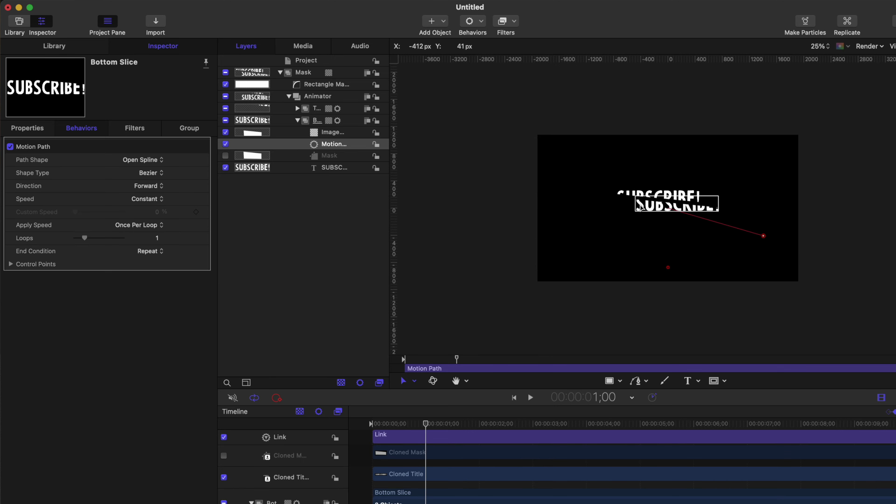
pyautogui.moveTo(459, 423); pyautogui.dragTo(797, 424)
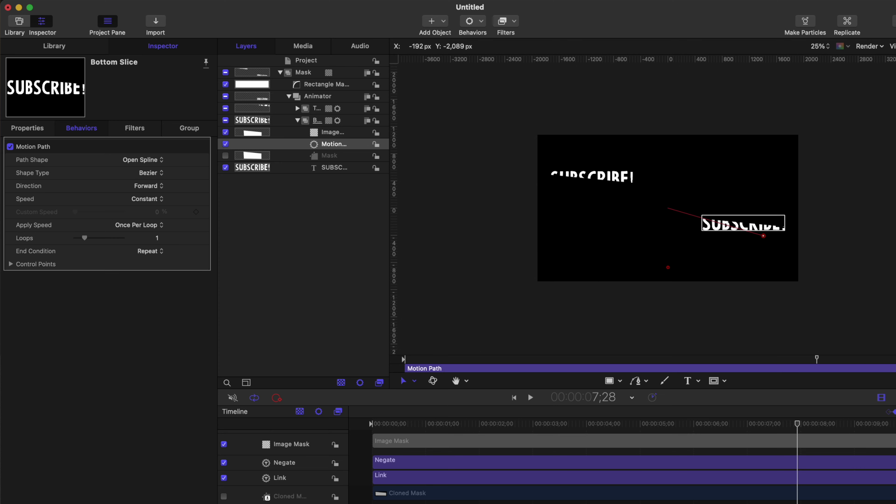
pyautogui.click(425, 424)
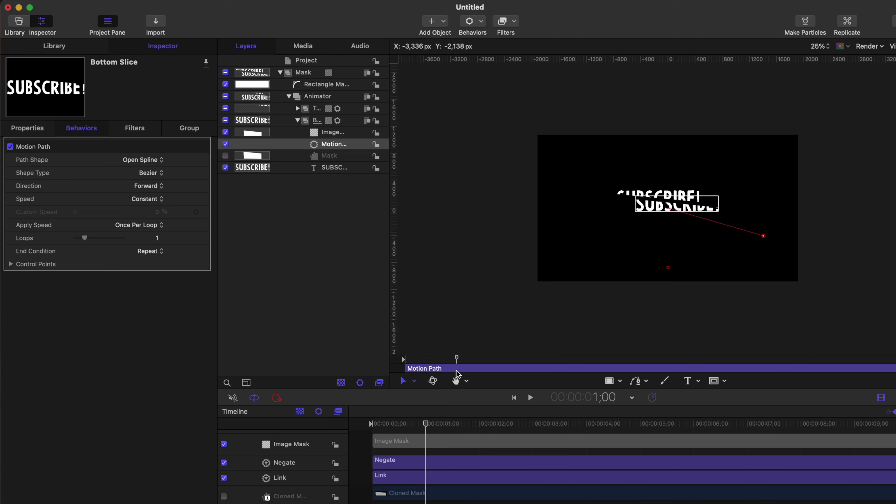
# Trim the Motion Path to 1;00–1;10 and pull its end point near its start (about X 44, Y -19)
pyautogui.press('i')
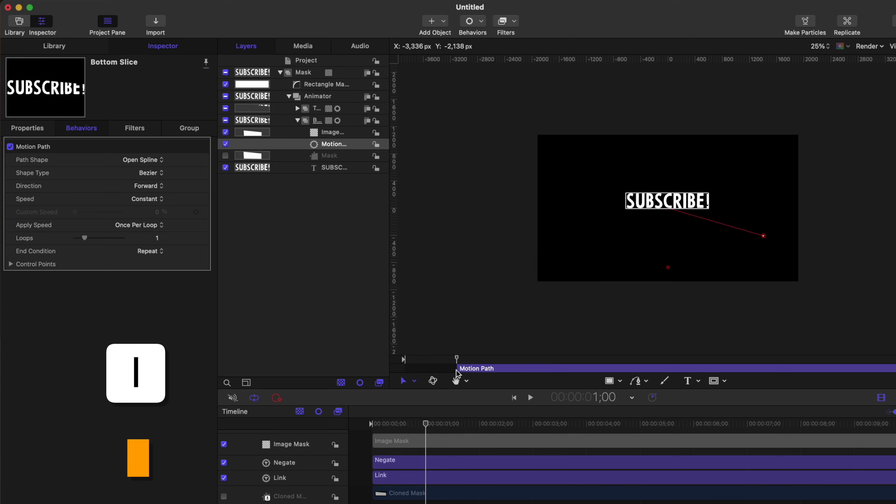
pyautogui.moveTo(458, 361); pyautogui.dragTo(474, 362)
pyautogui.press('o')
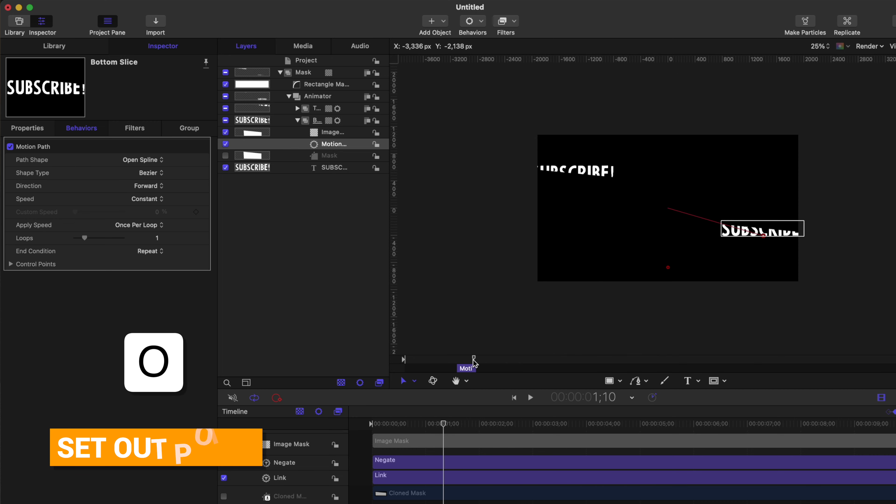
pyautogui.click(425, 427)
pyautogui.press('space')
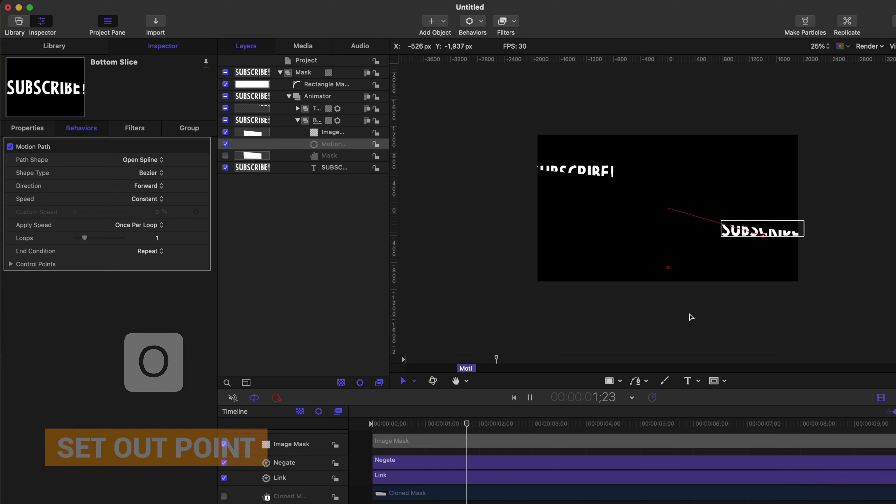
pyautogui.moveTo(441, 425); pyautogui.dragTo(455, 427)
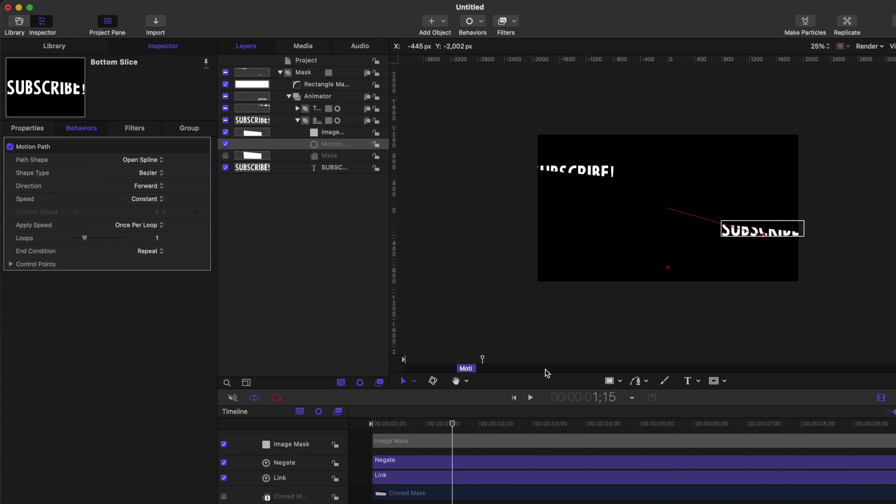
pyautogui.moveTo(763, 240); pyautogui.dragTo(671, 214)
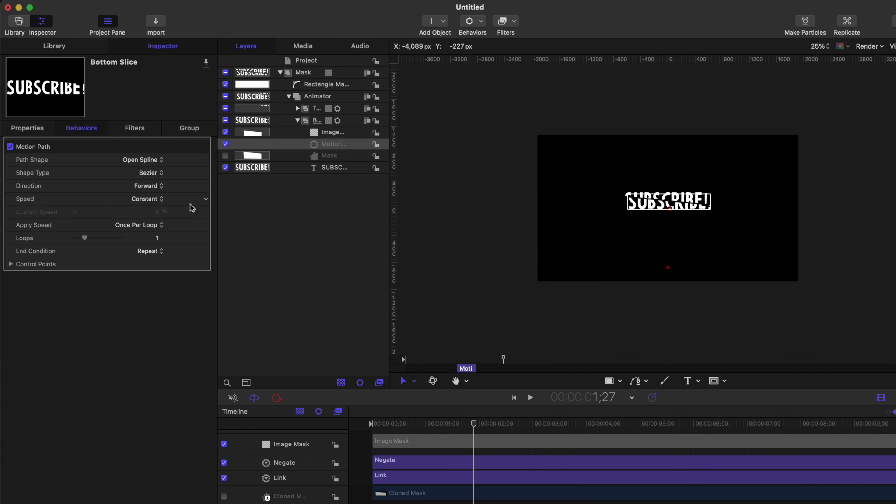
# Set the Bottom Slice path speed to Custom, easing both keyframes from 0 to 100% over 1;00–1;10
pyautogui.click(164, 203)
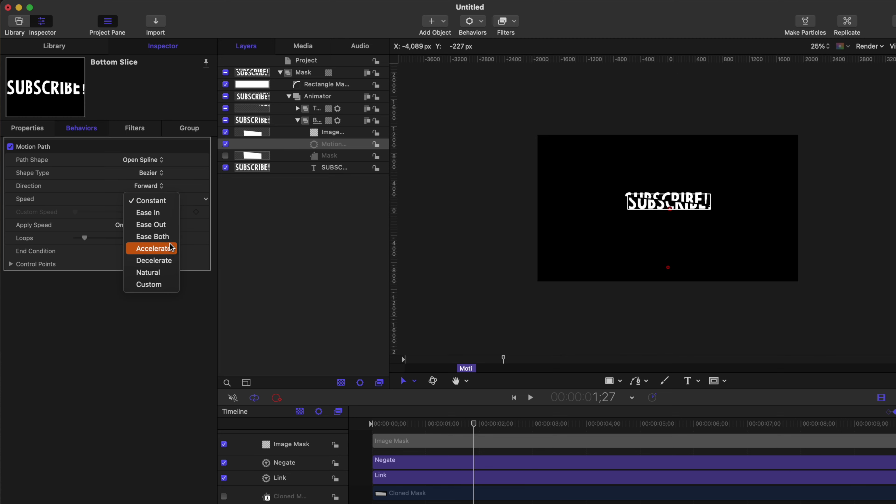
pyautogui.click(158, 284)
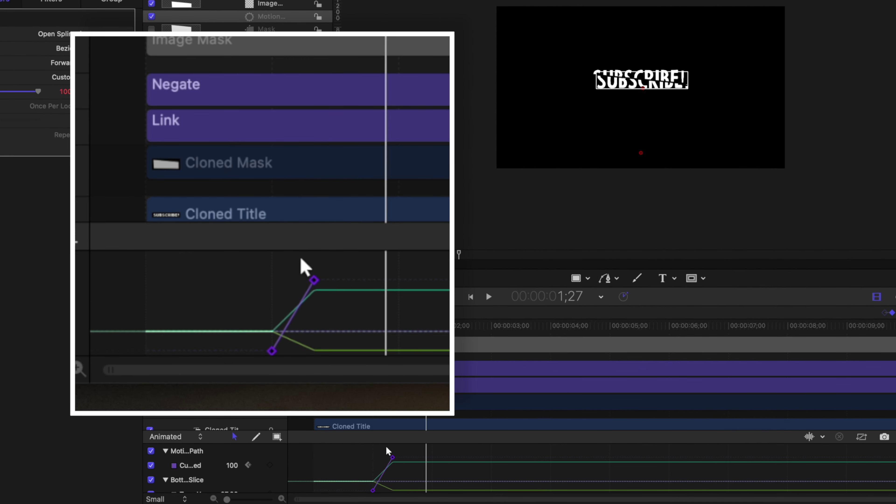
pyautogui.click(392, 458)
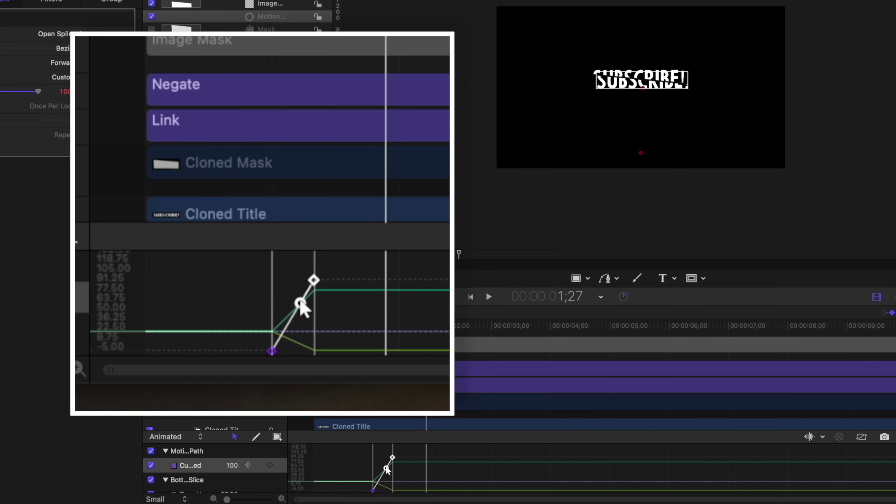
pyautogui.moveTo(386, 469); pyautogui.dragTo(373, 458)
pyautogui.click(373, 490)
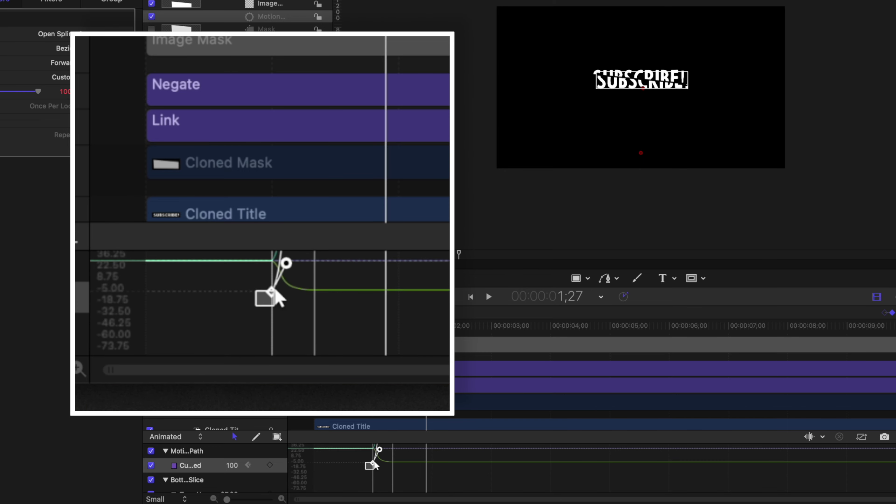
pyautogui.moveTo(379, 450); pyautogui.dragTo(401, 463)
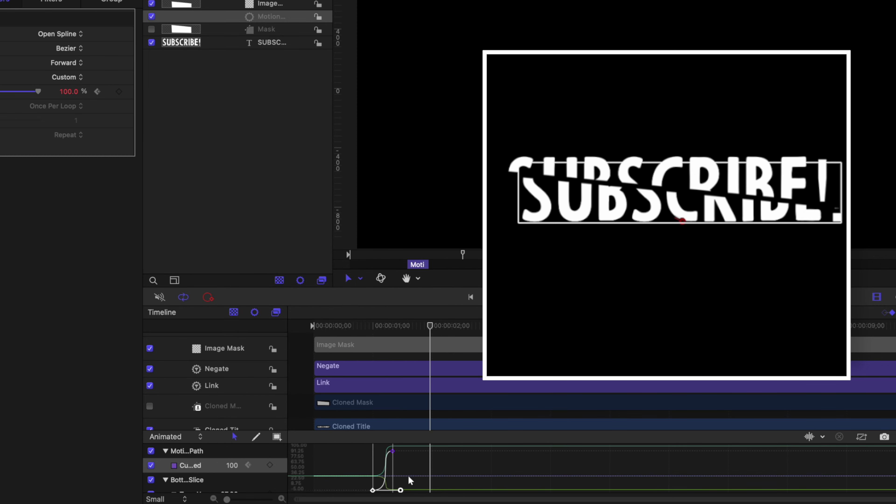
pyautogui.scroll(5, 398, 371)
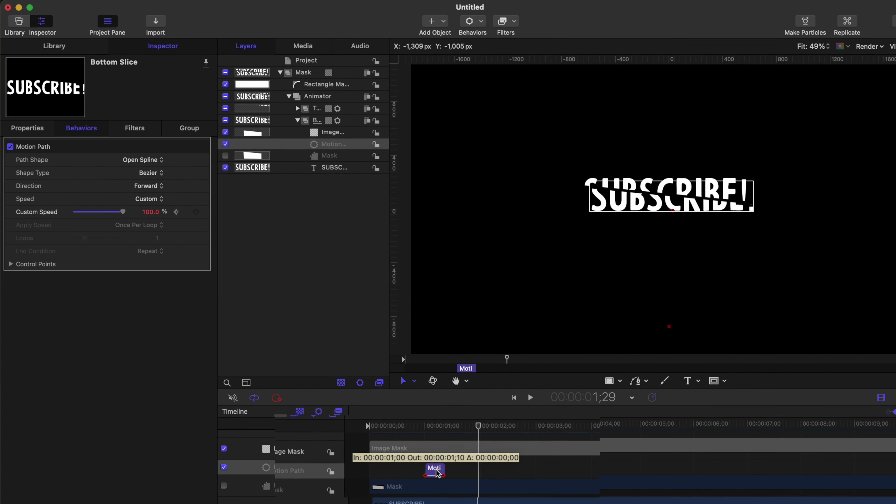
# Stretch the Motion Path clip to full length and play, then trim it to 8 frames and preview
pyautogui.moveTo(459, 418); pyautogui.dragTo(522, 417)
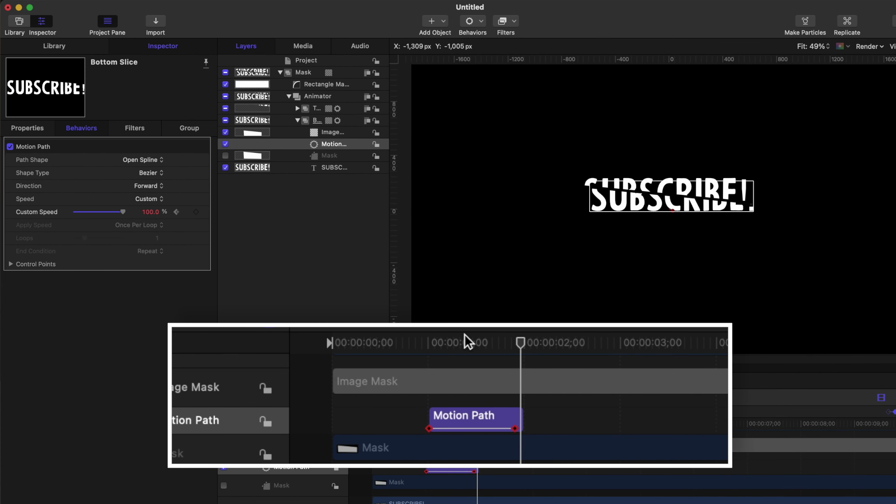
pyautogui.click(441, 344)
pyautogui.press('space')
pyautogui.press('space')
pyautogui.moveTo(522, 417); pyautogui.dragTo(446, 408)
pyautogui.click(414, 344)
pyautogui.press('space')
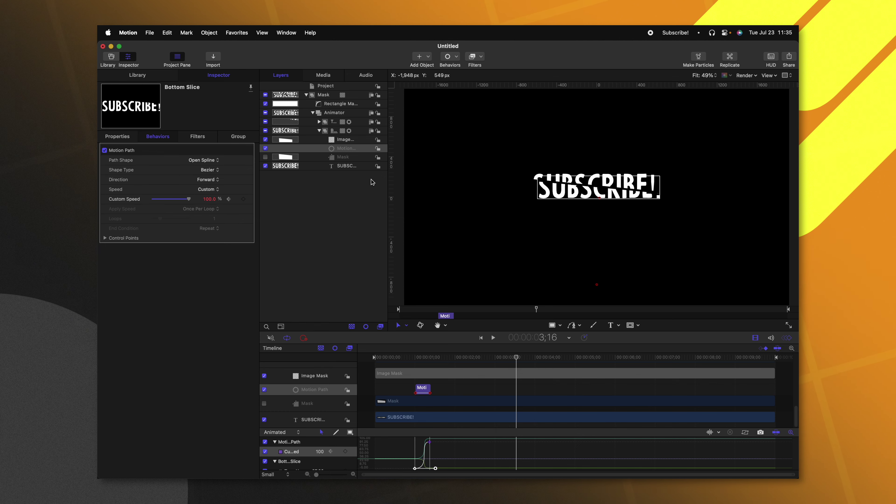
# Collapse the Mask group, create a new Shards group, and draw a triangular shard with the Bezier tool
pyautogui.click(306, 94)
pyautogui.click(317, 151)
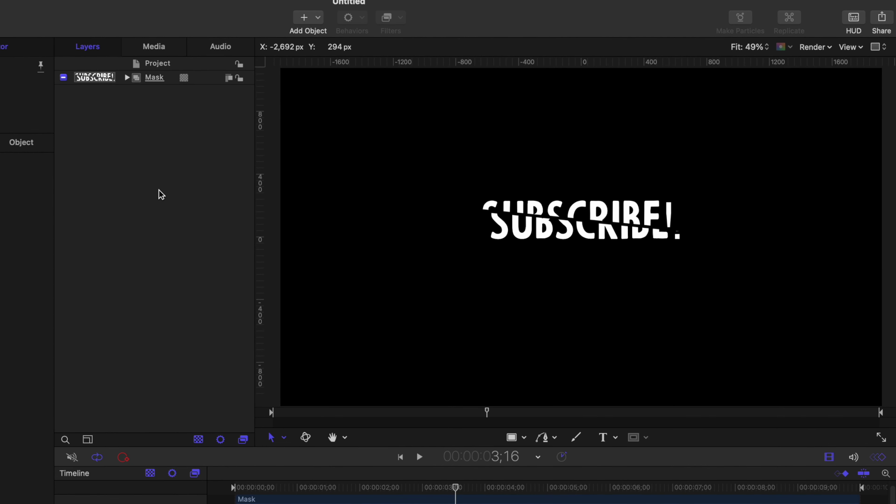
pyautogui.press('super+shift+n')
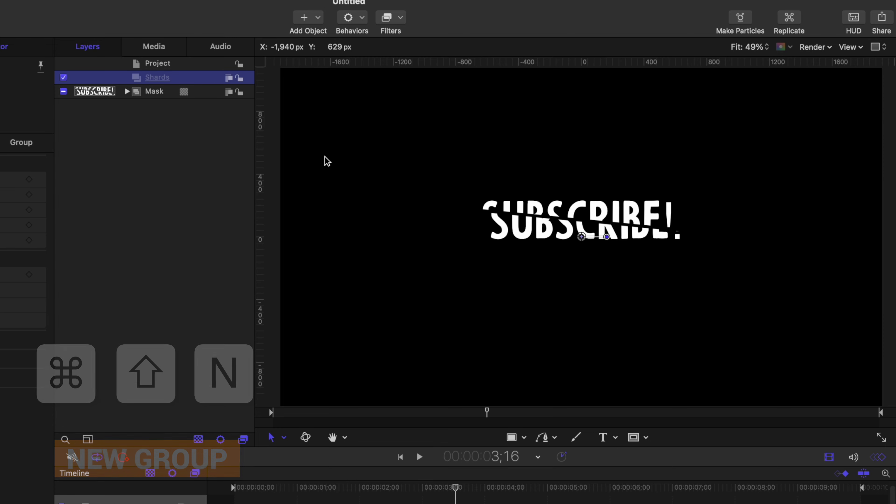
pyautogui.click(544, 438)
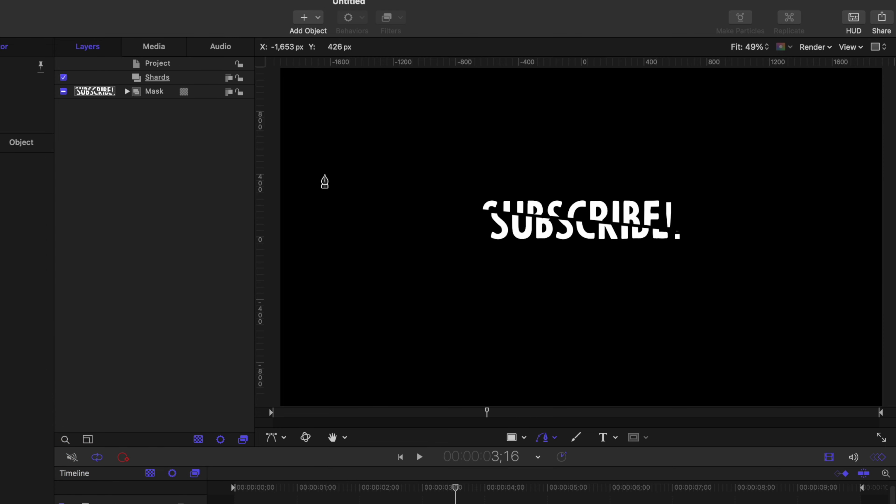
pyautogui.click(372, 204)
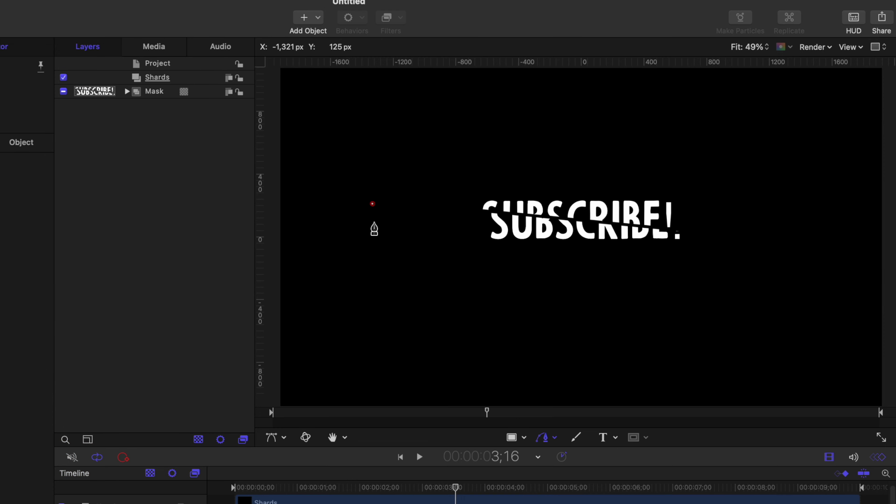
pyautogui.click(373, 204)
# Rename the shard layer 'Original Shard' and reset its position to 0,0
pyautogui.doubleClick(183, 91)
pyautogui.write('Or')
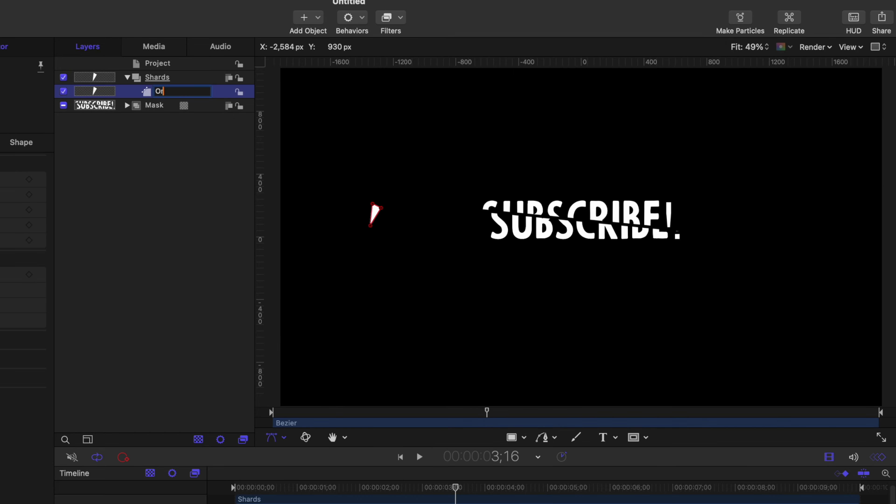
pyautogui.write('iginal Shard')
pyautogui.press('Return')
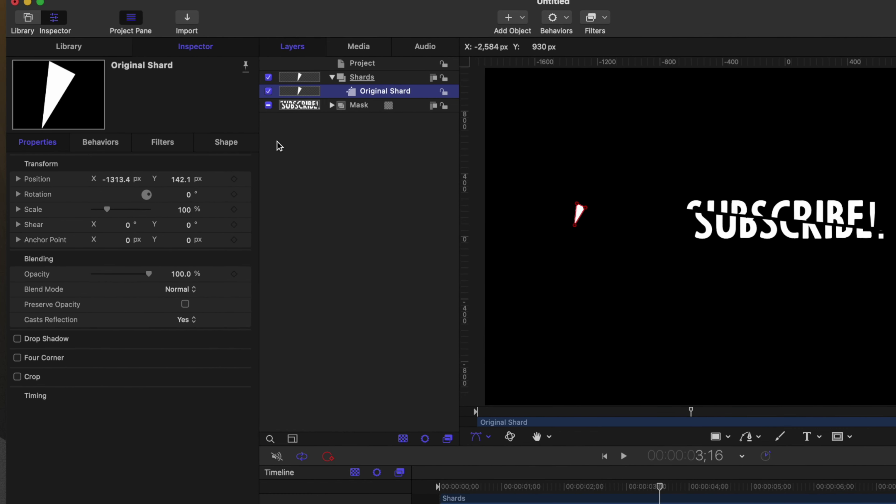
pyautogui.rightClick(259, 181)
pyautogui.click(270, 184)
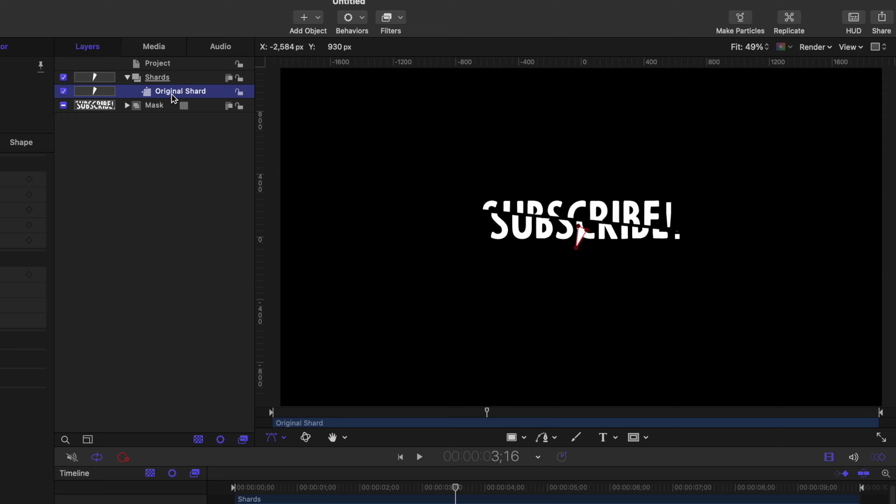
# Make particles from Original Shard and play the resulting shard emitter
pyautogui.click(740, 19)
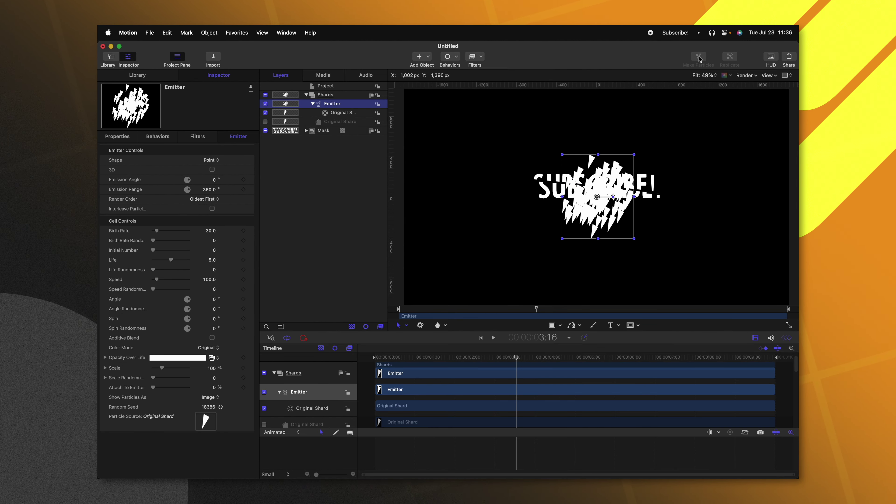
pyautogui.click(493, 337)
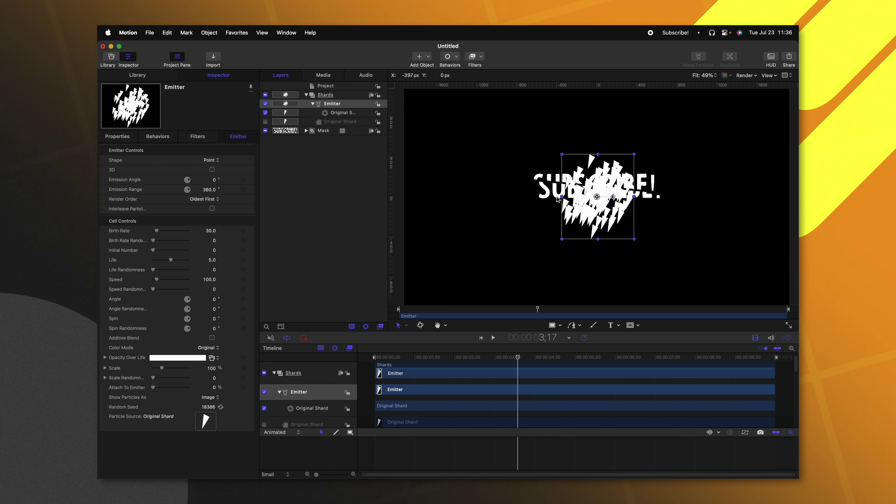
# Set the Emitter shape to Image sourced from the Mask layer and raise emission alpha to 100%
pyautogui.click(215, 161)
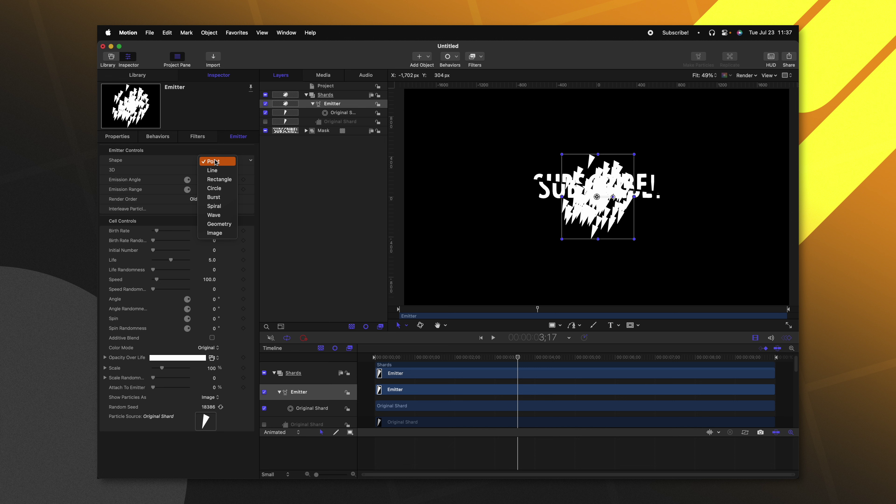
pyautogui.click(223, 232)
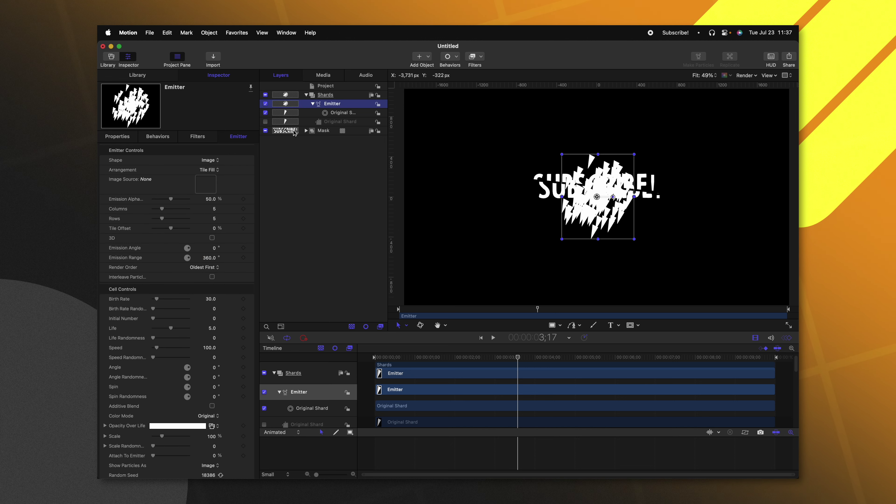
pyautogui.moveTo(293, 132); pyautogui.dragTo(209, 193)
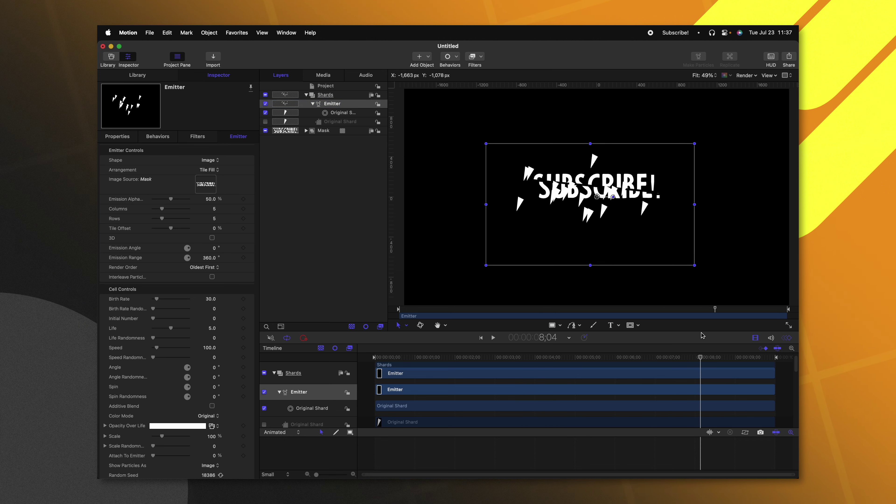
pyautogui.moveTo(539, 337)
pyautogui.mouseDown()
pyautogui.moveTo(511, 337)
pyautogui.moveTo(545, 325)
pyautogui.mouseUp()
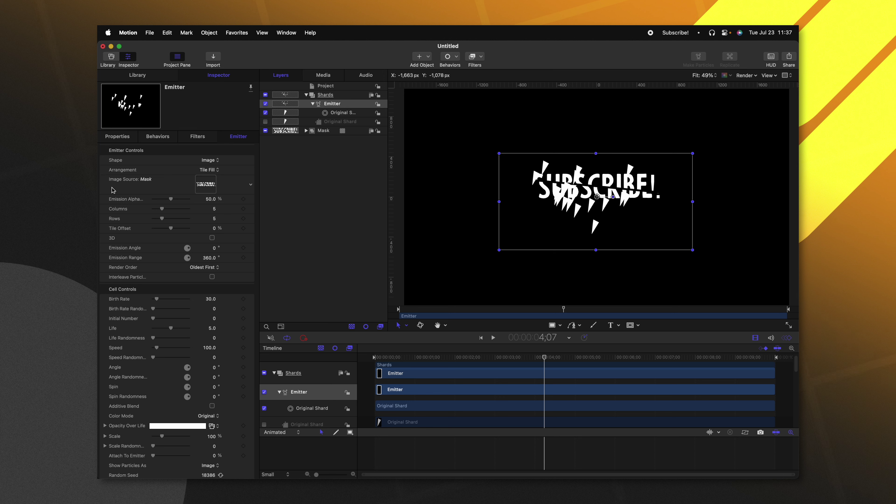
pyautogui.moveTo(199, 199); pyautogui.dragTo(204, 198)
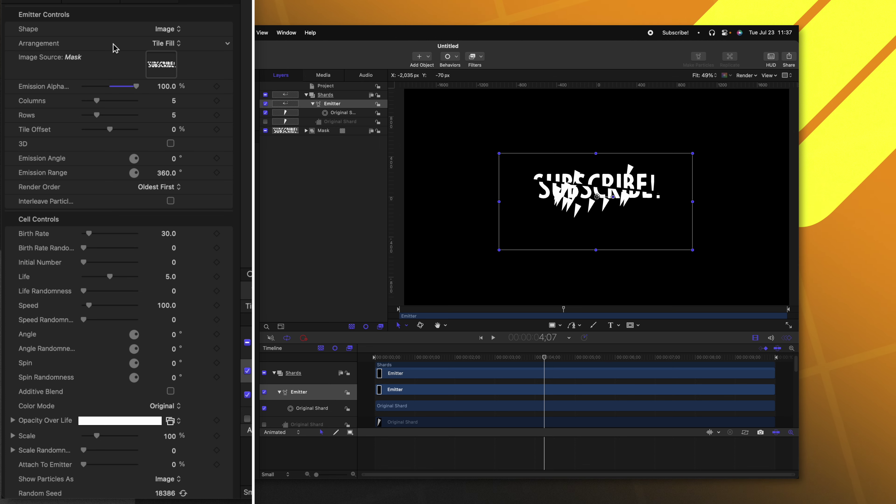
# Switch the Emitter arrangement to Random Fill and scrub back to 3;04 to preview
pyautogui.click(165, 45)
pyautogui.click(170, 56)
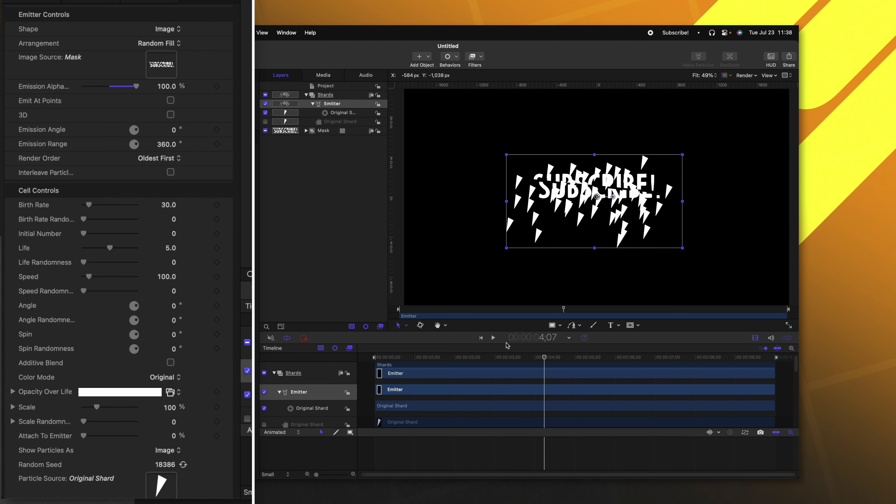
pyautogui.moveTo(517, 359)
pyautogui.mouseDown()
pyautogui.moveTo(710, 360)
pyautogui.moveTo(505, 360)
pyautogui.mouseUp()
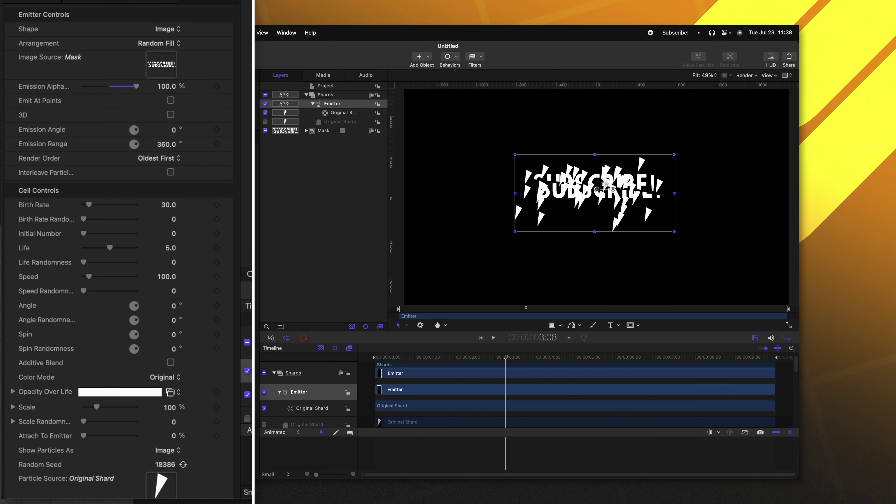
pyautogui.press('Left')
pyautogui.press('Left')
pyautogui.press('Left')
pyautogui.press('Left')
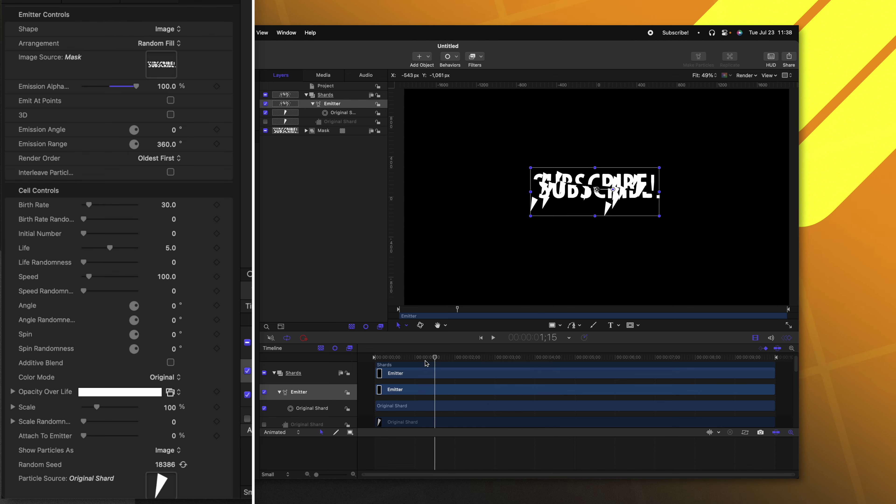